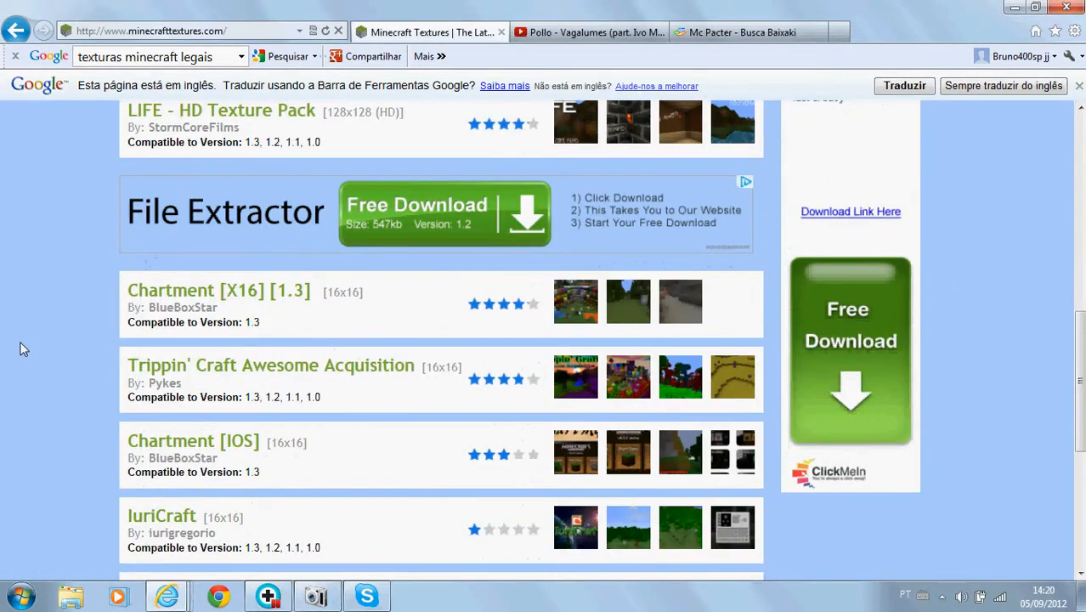
Look through the latest Minecraft texture packs and open the page of the 16x16 pack peased.
{"action": "scroll", "coordinate": [24, 348], "scroll_direction": "down", "scroll_amount": 5}
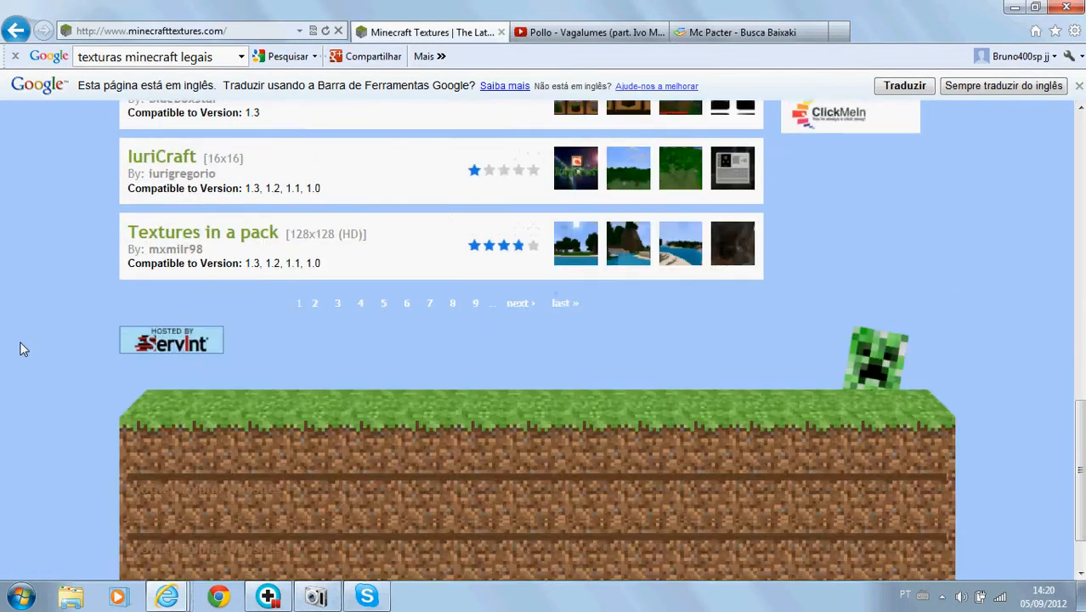
{"action": "scroll", "coordinate": [24, 348], "scroll_direction": "up", "scroll_amount": 1}
{"action": "scroll", "coordinate": [24, 348], "scroll_direction": "up", "scroll_amount": 15}
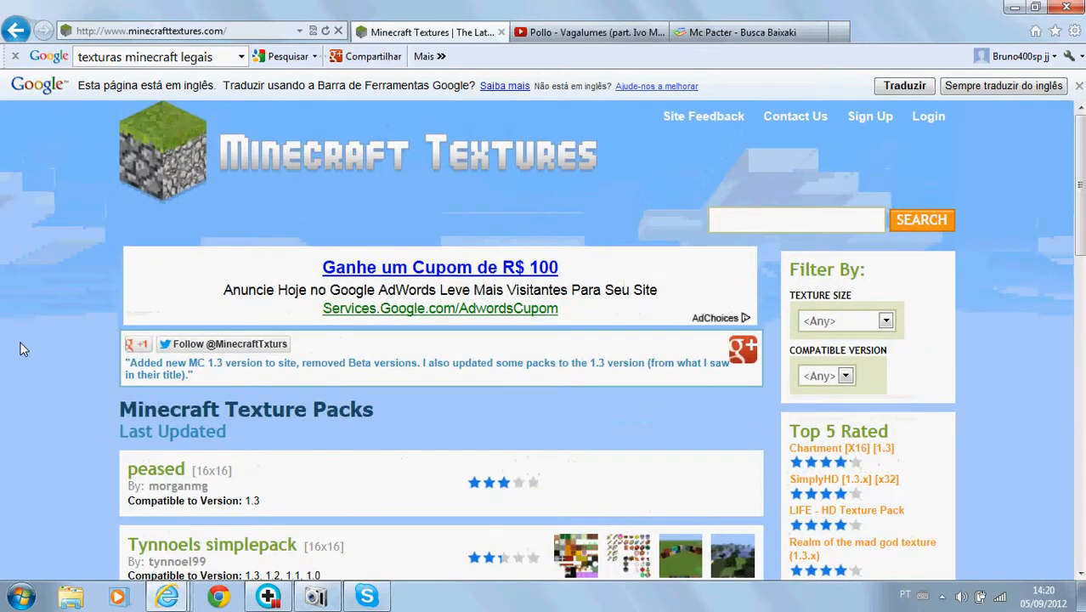
{"action": "scroll", "coordinate": [24, 348], "scroll_direction": "down", "scroll_amount": 3}
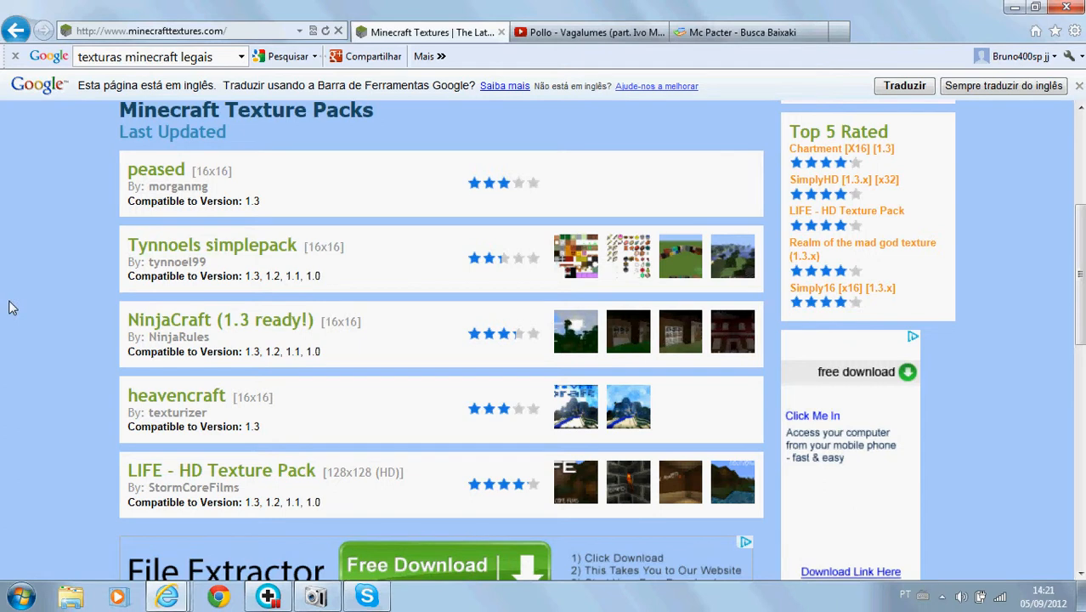
{"action": "left_click", "coordinate": [170, 175]}
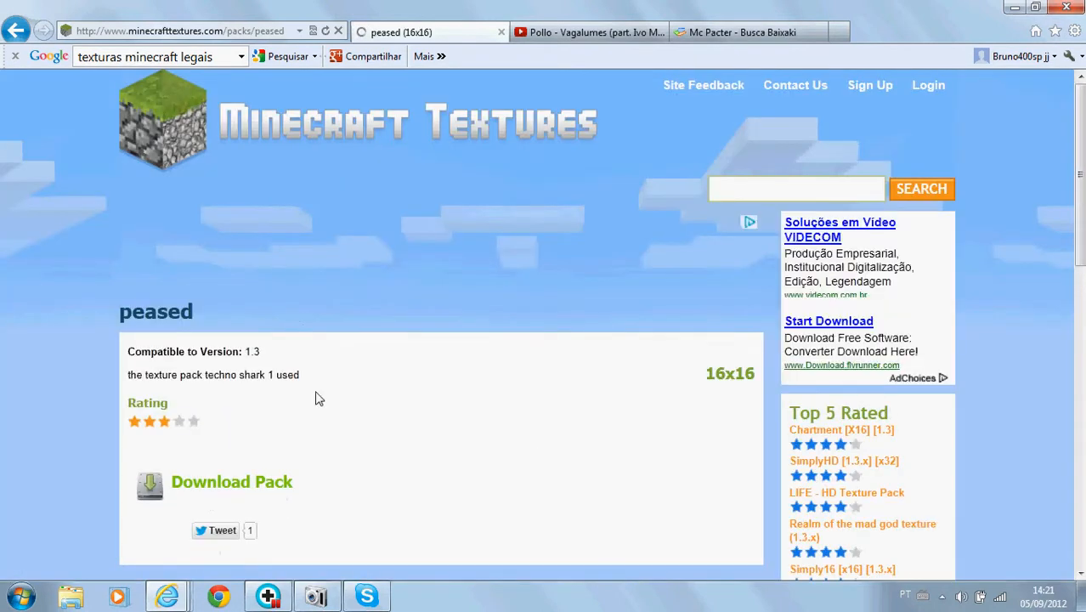
Try to download the peased pack through Shareaza, declining the program update and closing the download windows.
{"action": "scroll", "coordinate": [361, 497], "scroll_direction": "down", "scroll_amount": 3}
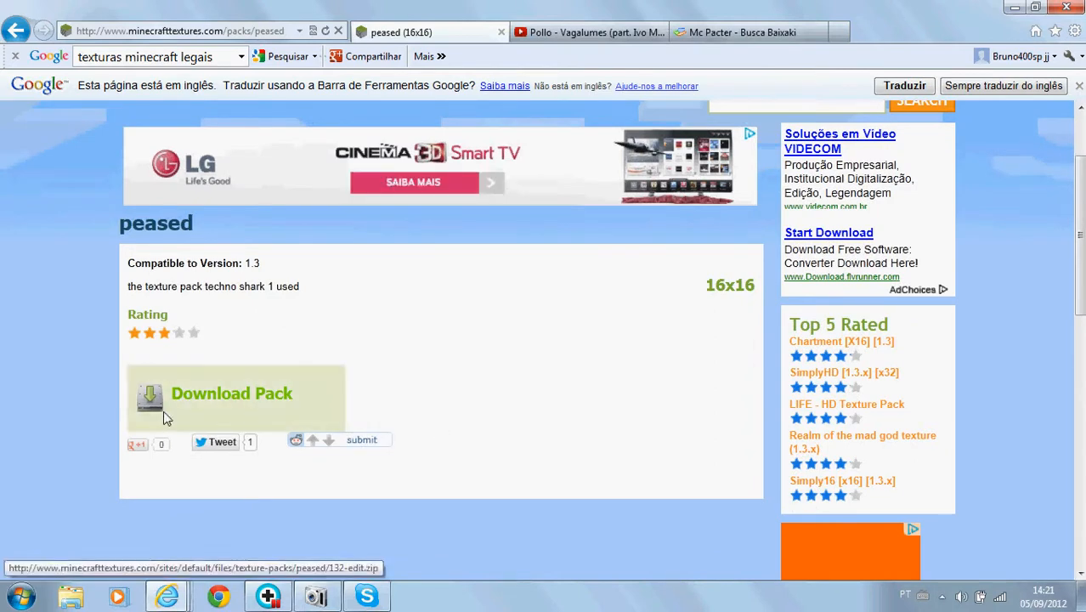
{"action": "left_click", "coordinate": [165, 413]}
{"action": "left_click", "coordinate": [623, 380]}
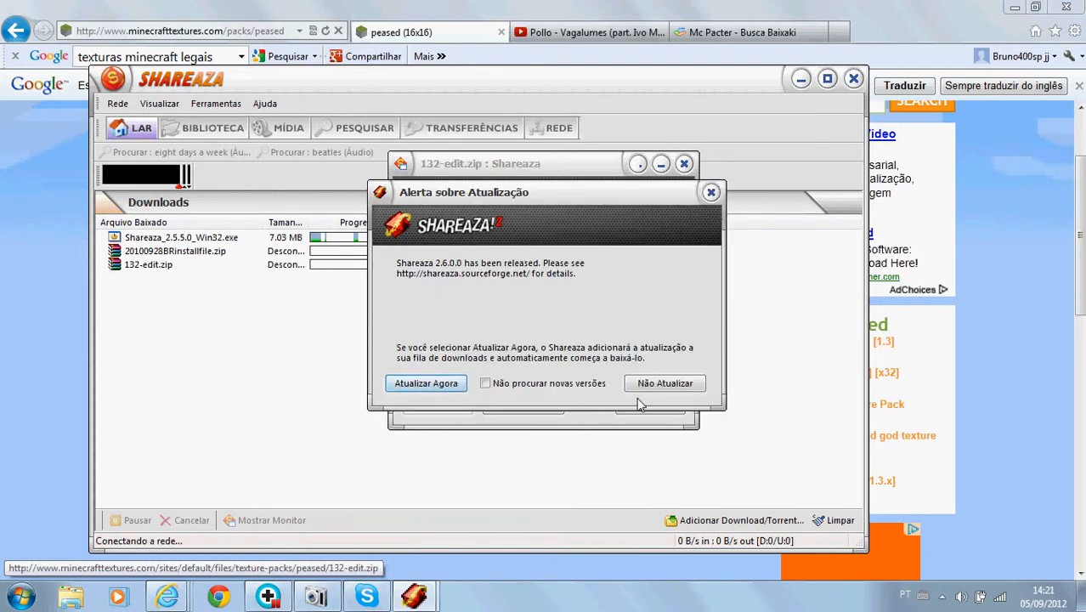
{"action": "left_click", "coordinate": [664, 389]}
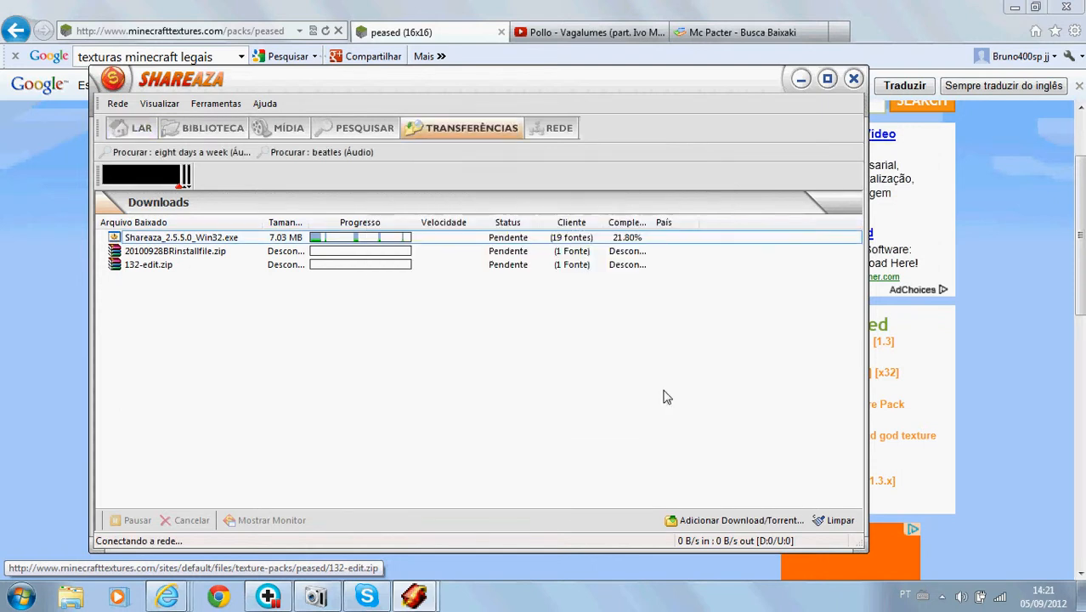
{"action": "left_click", "coordinate": [851, 78]}
{"action": "left_click", "coordinate": [317, 595]}
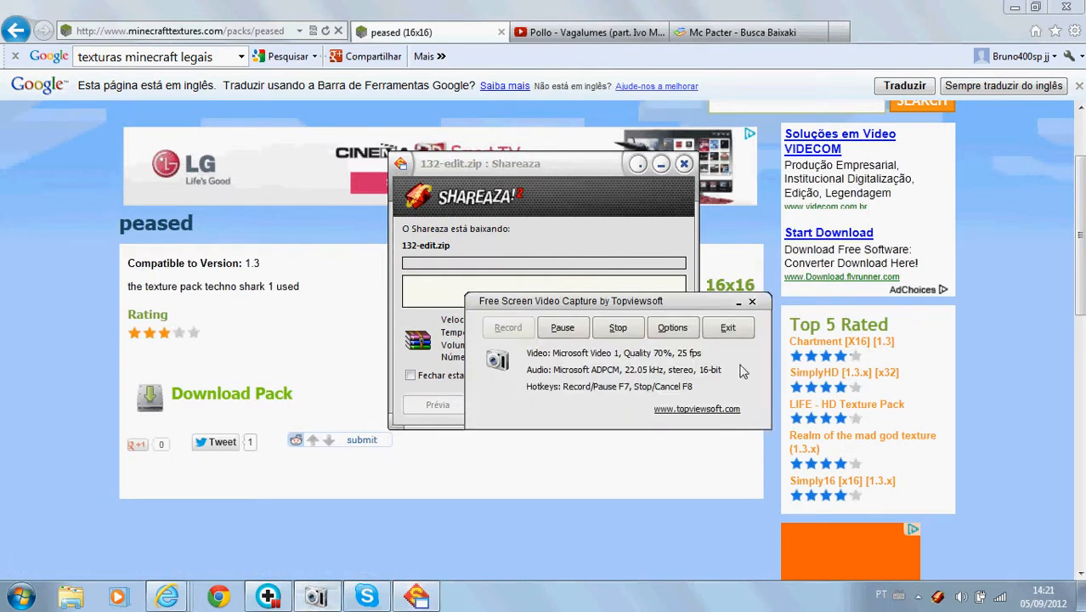
{"action": "left_click", "coordinate": [737, 302]}
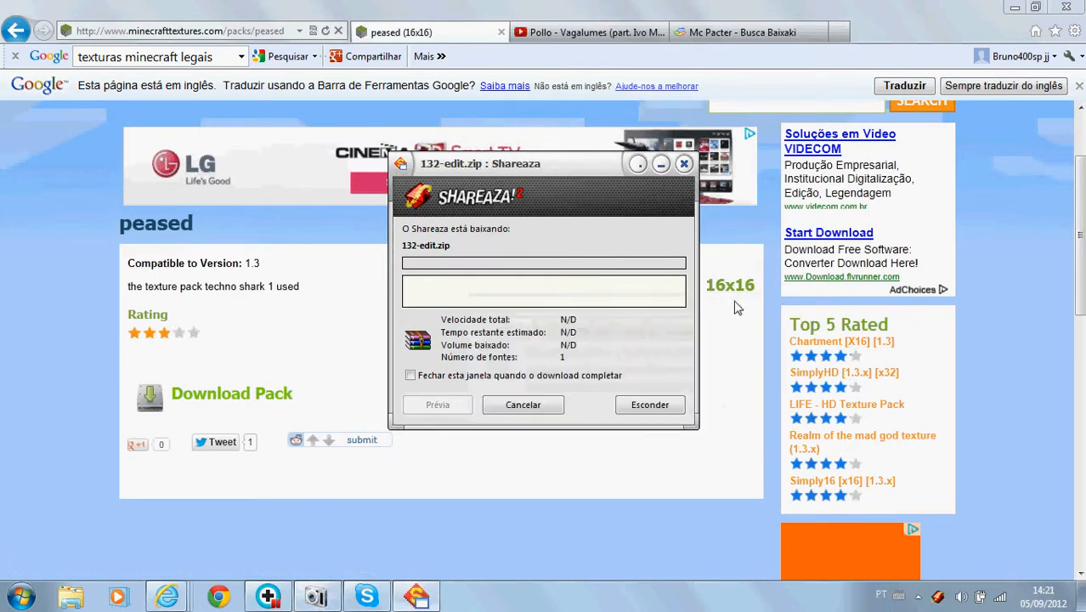
{"action": "left_click", "coordinate": [684, 164]}
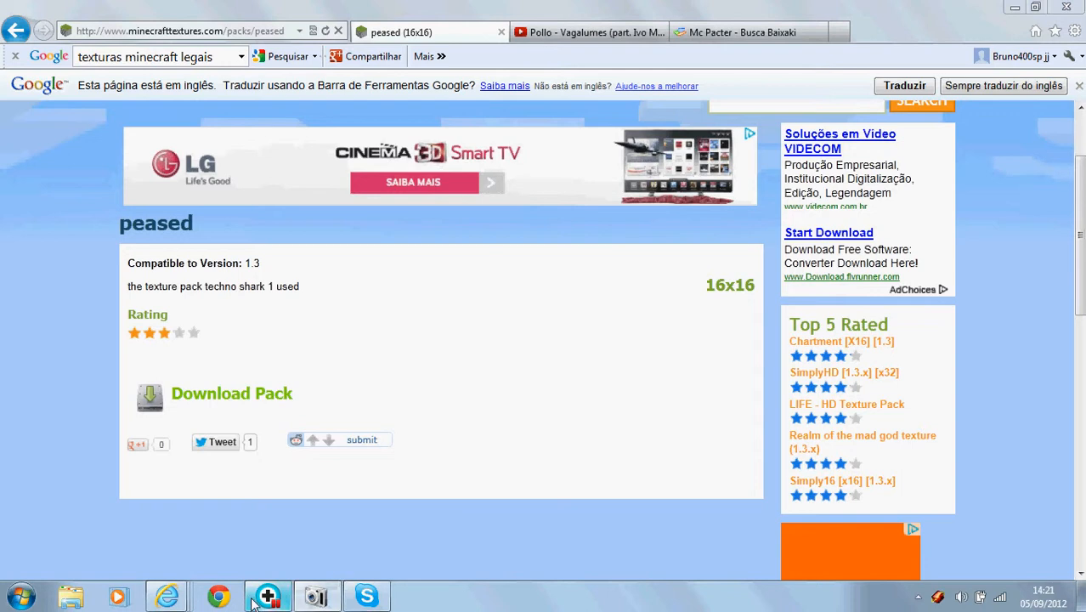
{"action": "left_click", "coordinate": [316, 595]}
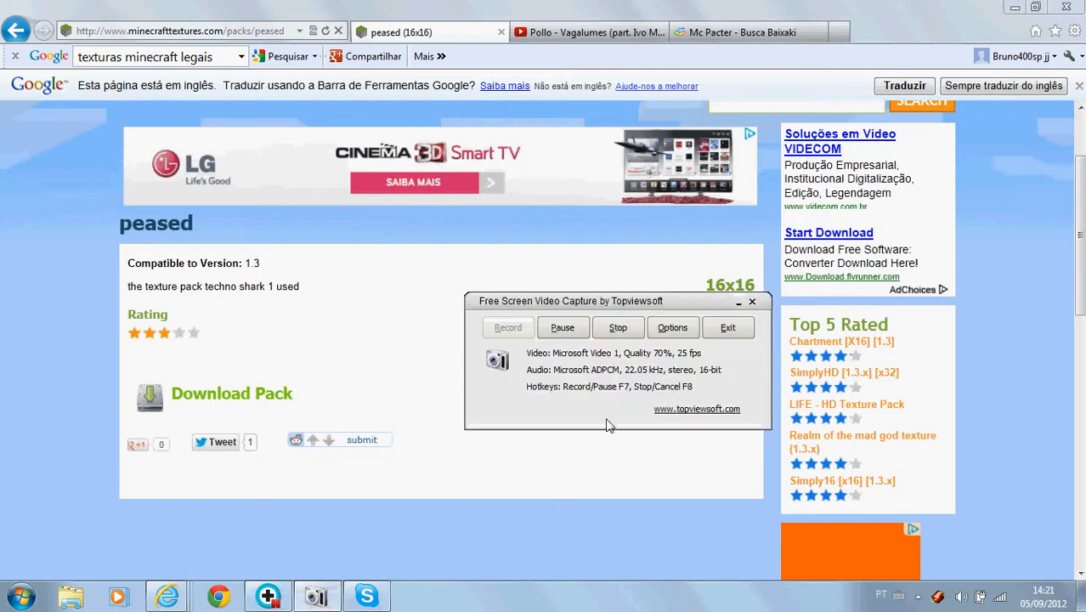
{"action": "left_click", "coordinate": [565, 329]}
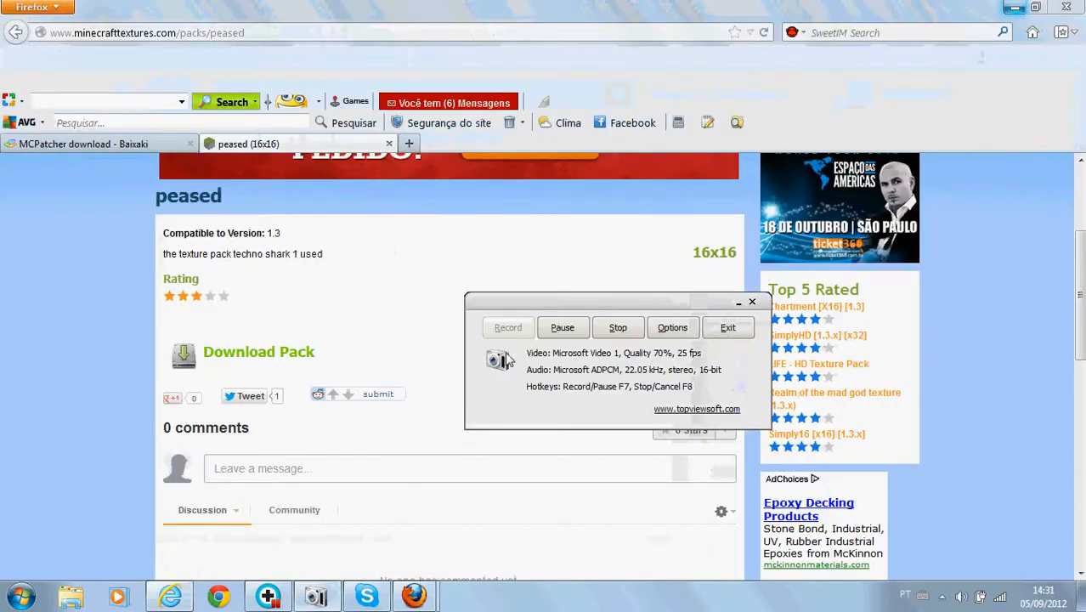
{"action": "left_click", "coordinate": [738, 302]}
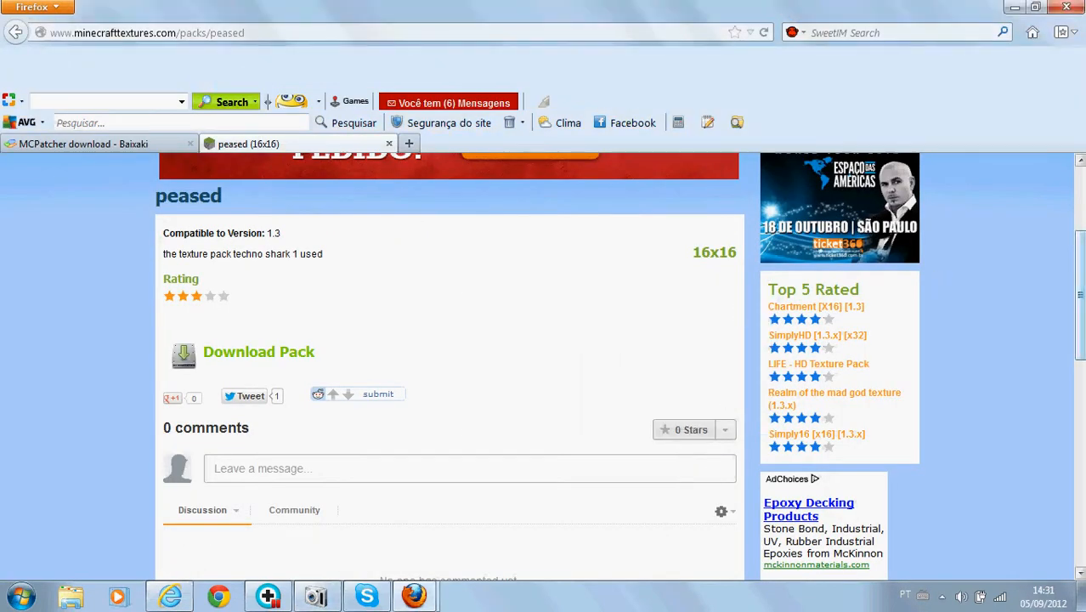
Download the peased texture pack 132-edit.zip from its page, choosing to open it with WinRAR.
{"action": "scroll", "coordinate": [684, 168], "scroll_direction": "up", "scroll_amount": 3}
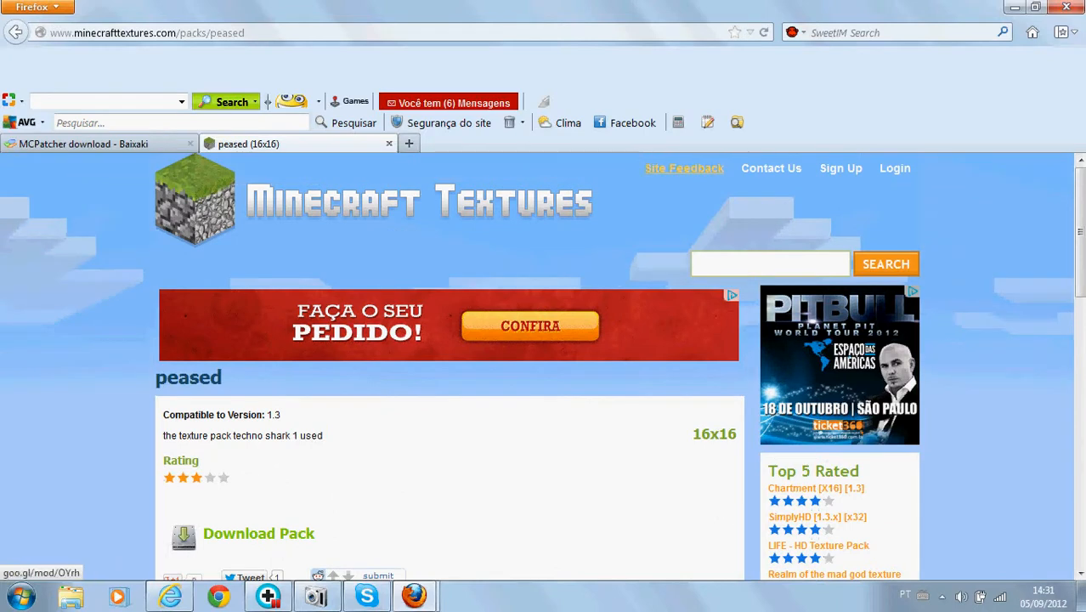
{"action": "scroll", "coordinate": [684, 168], "scroll_direction": "down", "scroll_amount": 6}
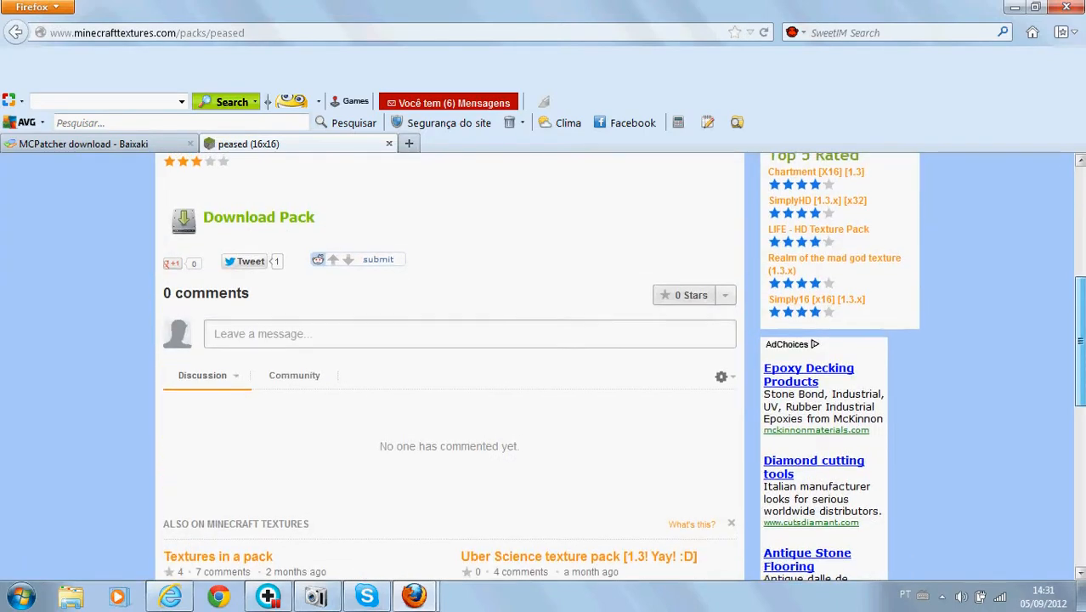
{"action": "scroll", "coordinate": [684, 169], "scroll_direction": "down", "scroll_amount": 2}
{"action": "scroll", "coordinate": [684, 168], "scroll_direction": "up", "scroll_amount": 6}
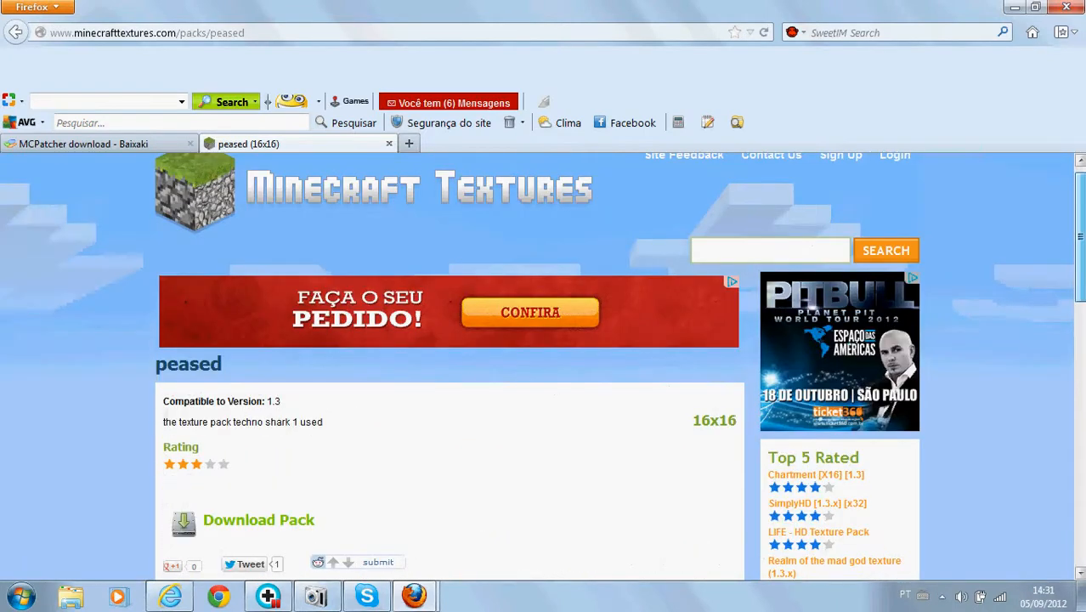
{"action": "scroll", "coordinate": [684, 168], "scroll_direction": "down", "scroll_amount": 3}
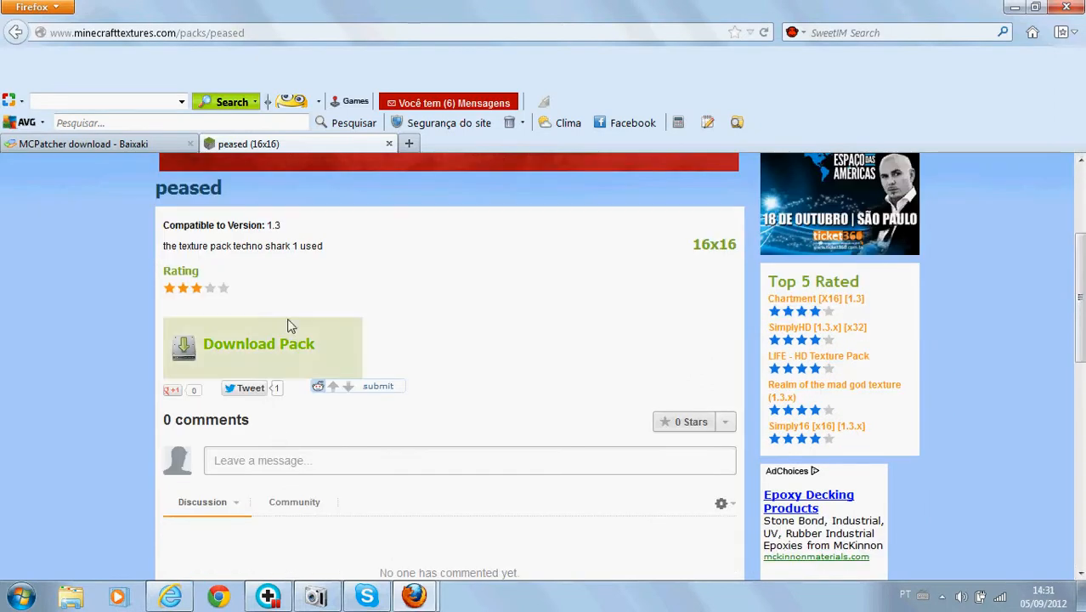
{"action": "left_click", "coordinate": [178, 361]}
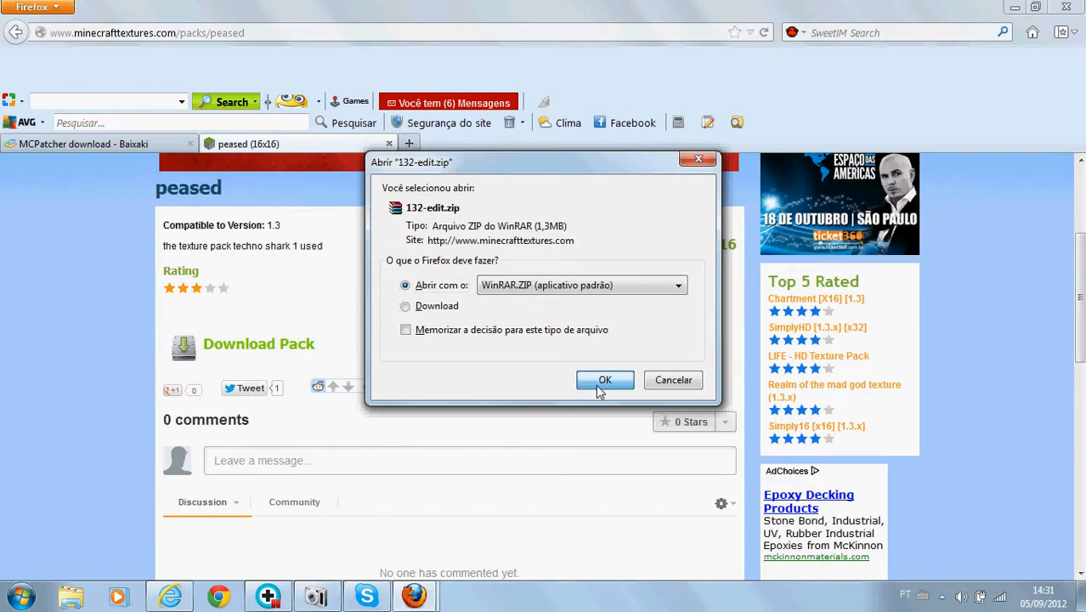
{"action": "left_click", "coordinate": [599, 382]}
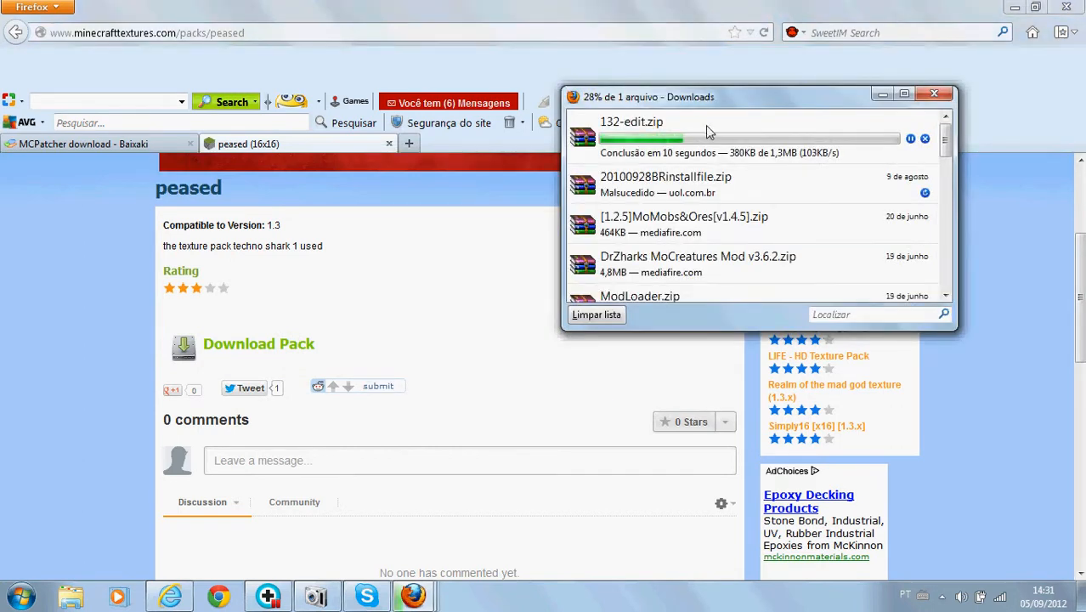
Show the MCPatcher download page on Baixaki, and close the WinRAR licence notice and the 132-edit.zip archive.
{"action": "left_click", "coordinate": [98, 144]}
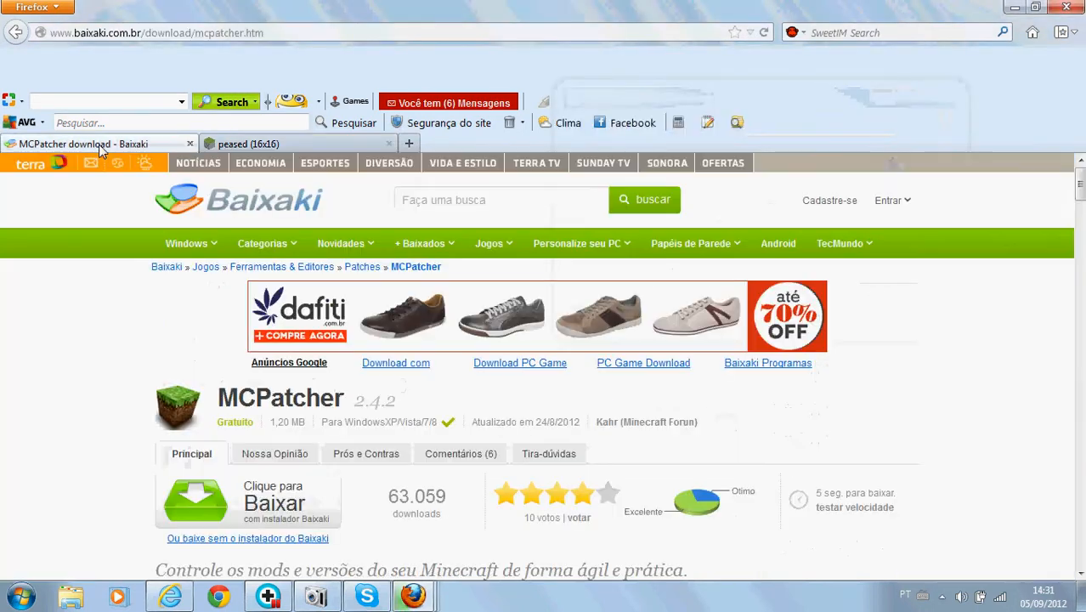
{"action": "scroll", "coordinate": [3, 414], "scroll_direction": "down", "scroll_amount": 4}
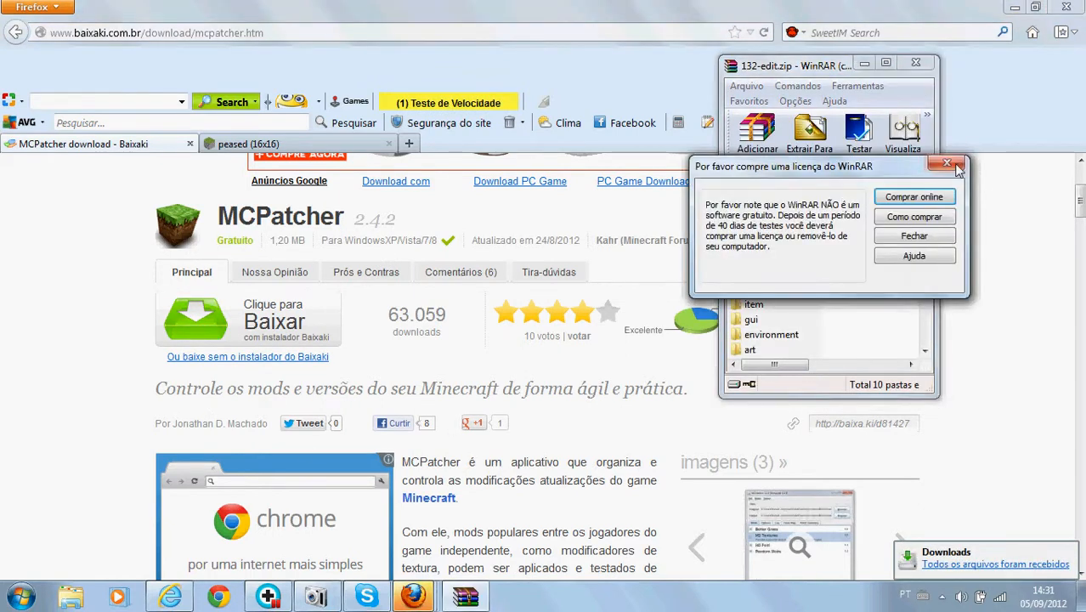
{"action": "left_click", "coordinate": [955, 167]}
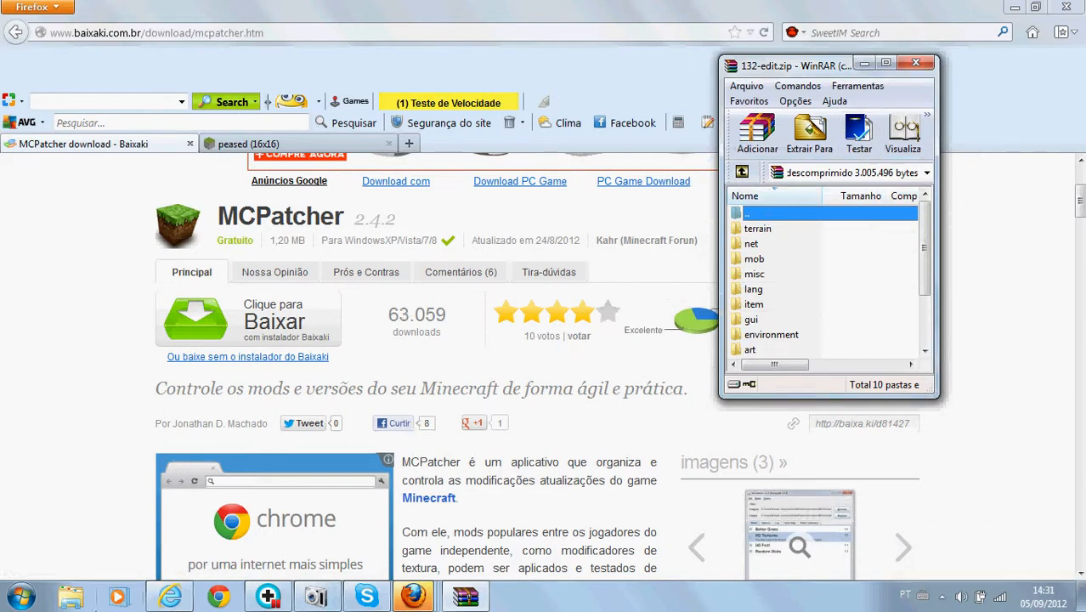
{"action": "left_click", "coordinate": [921, 61]}
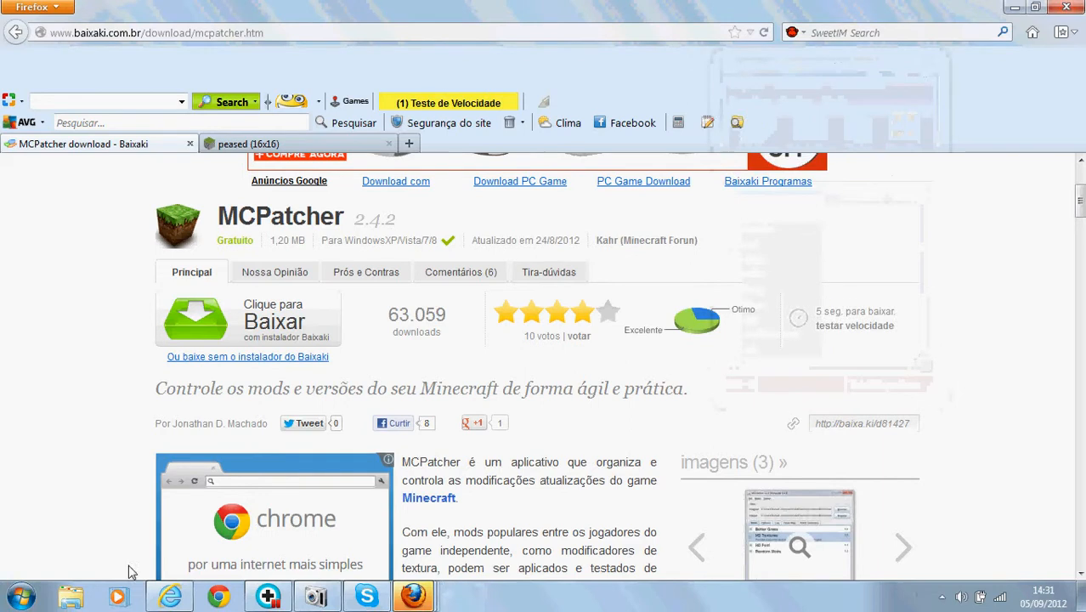
Run mcpatcher-2.3.7_02 from the Downloads folder in Windows Explorer, and close the folder window.
{"action": "left_click", "coordinate": [71, 600]}
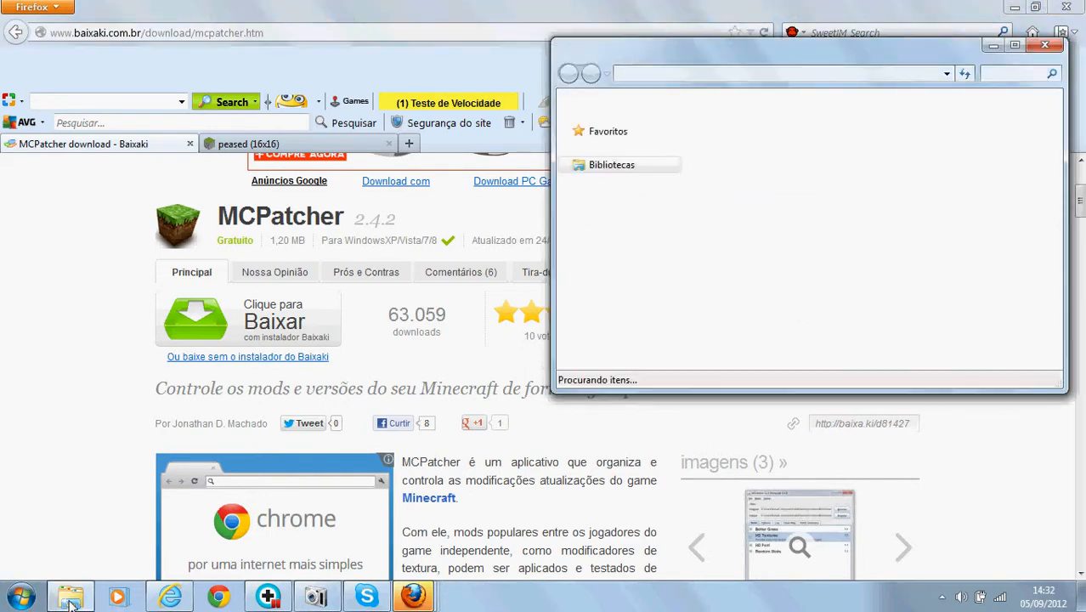
{"action": "left_click", "coordinate": [603, 150]}
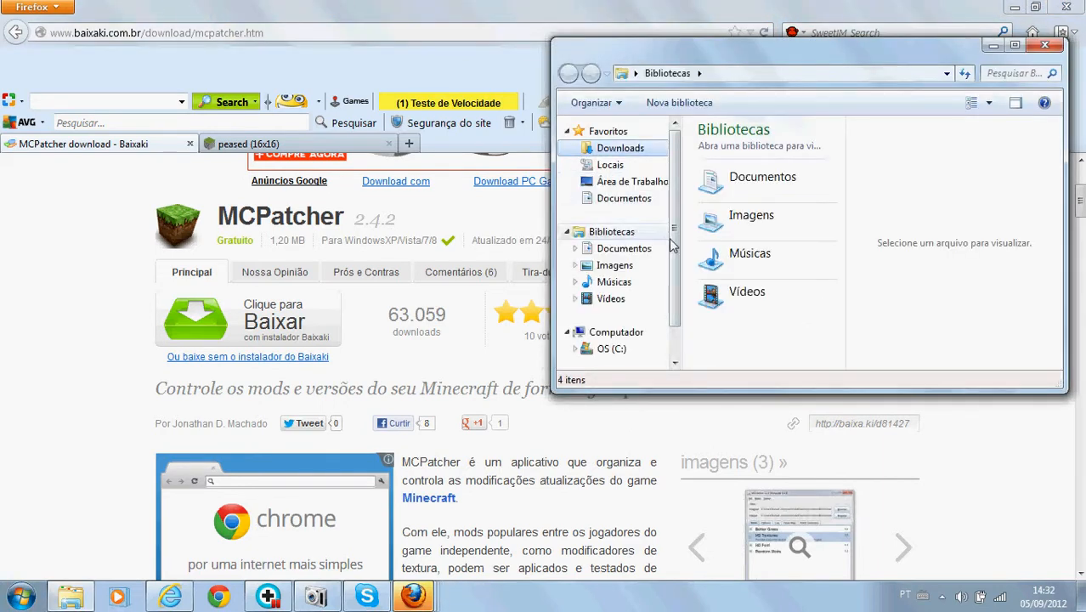
{"action": "left_click_drag", "start_coordinate": [838, 142], "coordinate": [838, 261]}
{"action": "left_click", "coordinate": [839, 124]}
{"action": "left_click", "coordinate": [838, 124]}
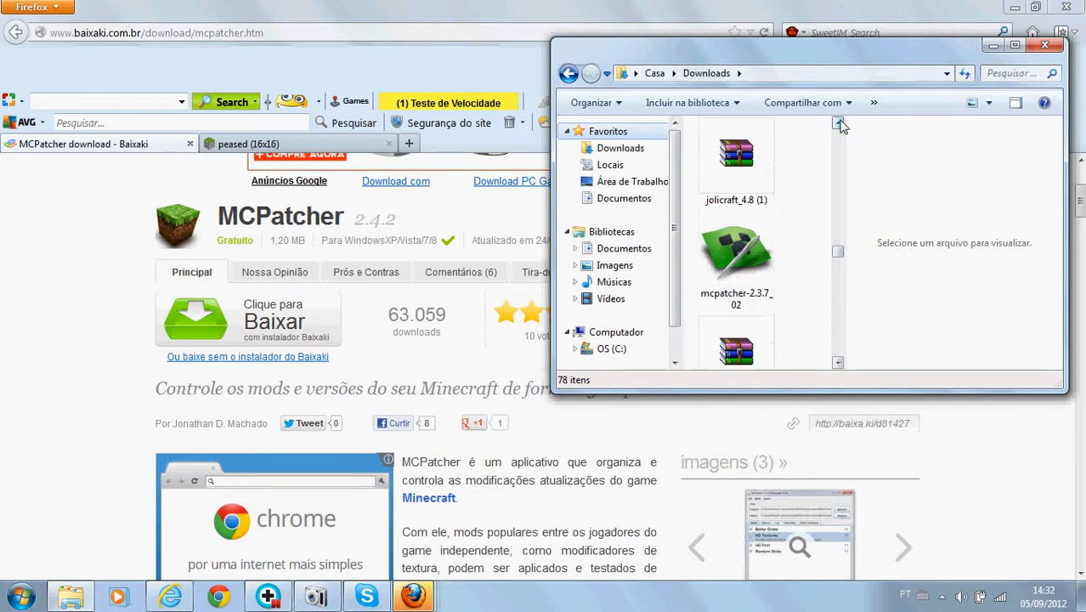
{"action": "double_click", "coordinate": [737, 252]}
{"action": "left_click", "coordinate": [587, 320]}
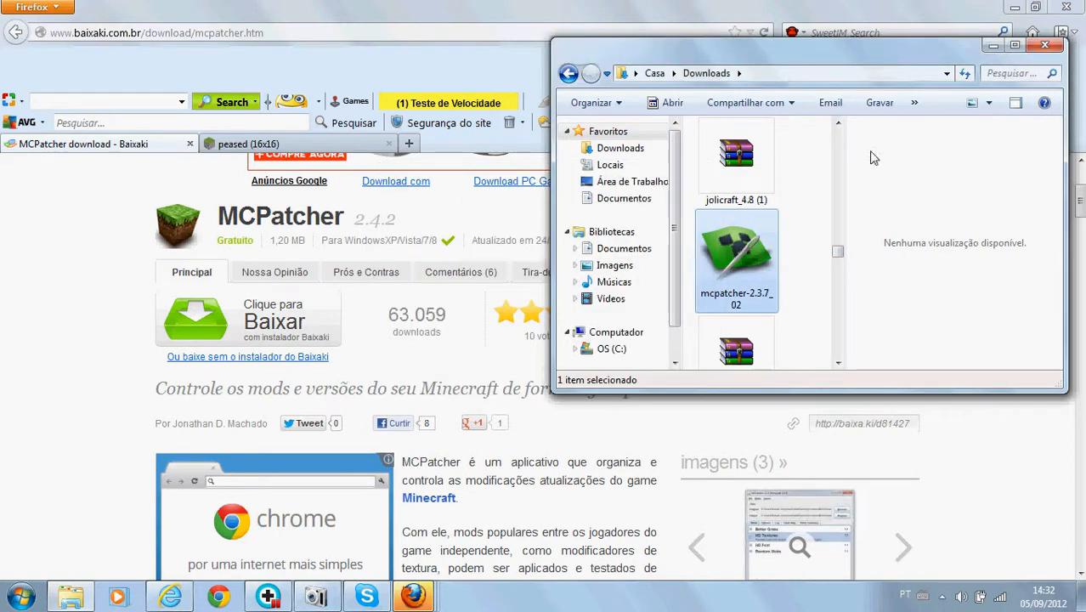
{"action": "left_click", "coordinate": [1046, 46]}
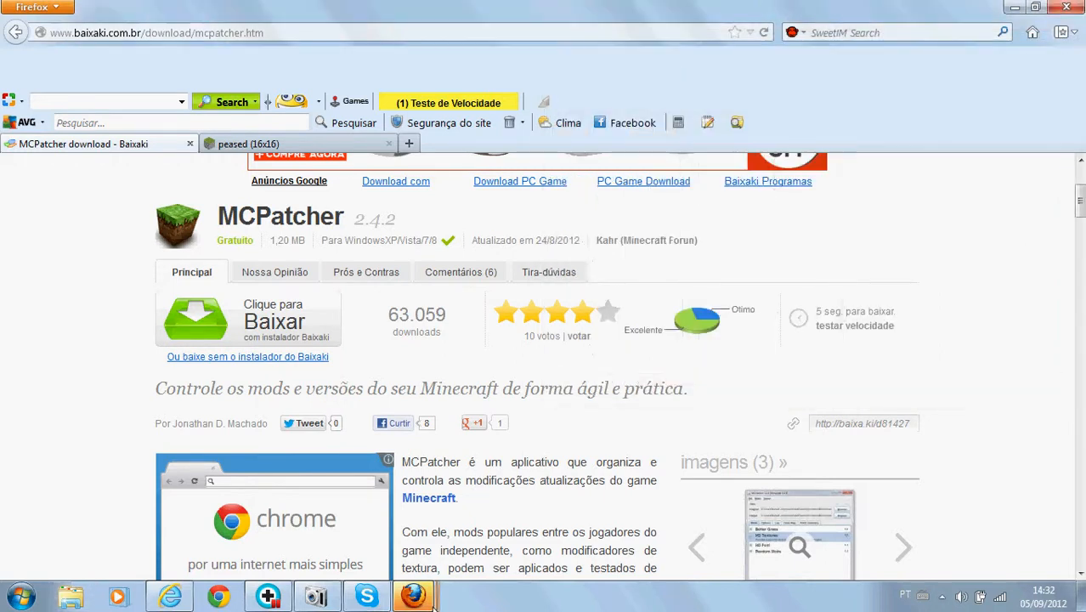
{"action": "mouse_move", "coordinate": [414, 595]}
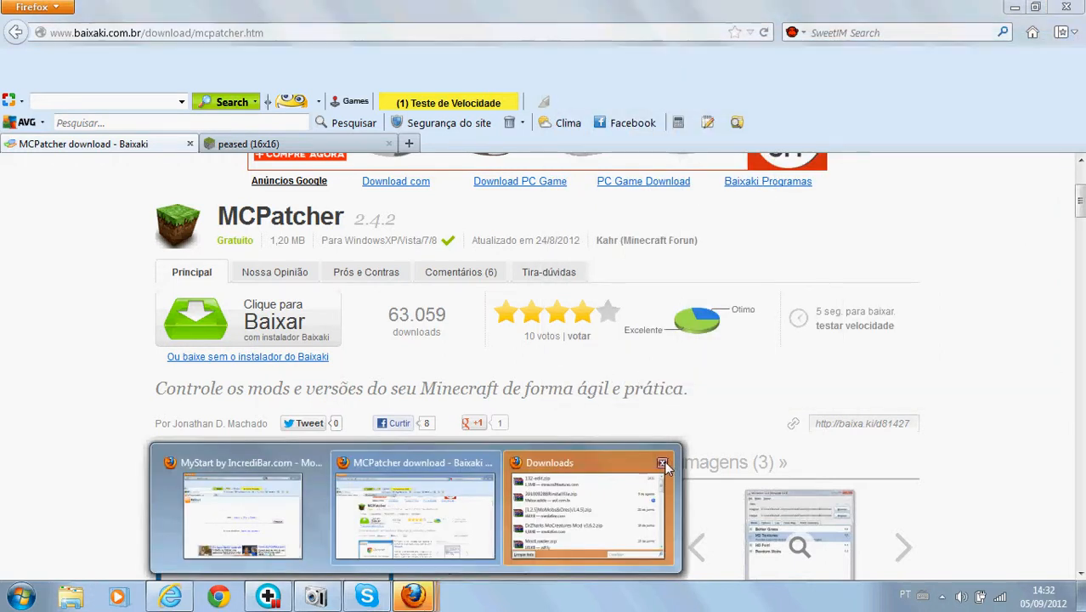
Open the Roaming folder by searching Windows for %appdata%, and enter its .minecraft folder.
{"action": "left_click", "coordinate": [20, 595]}
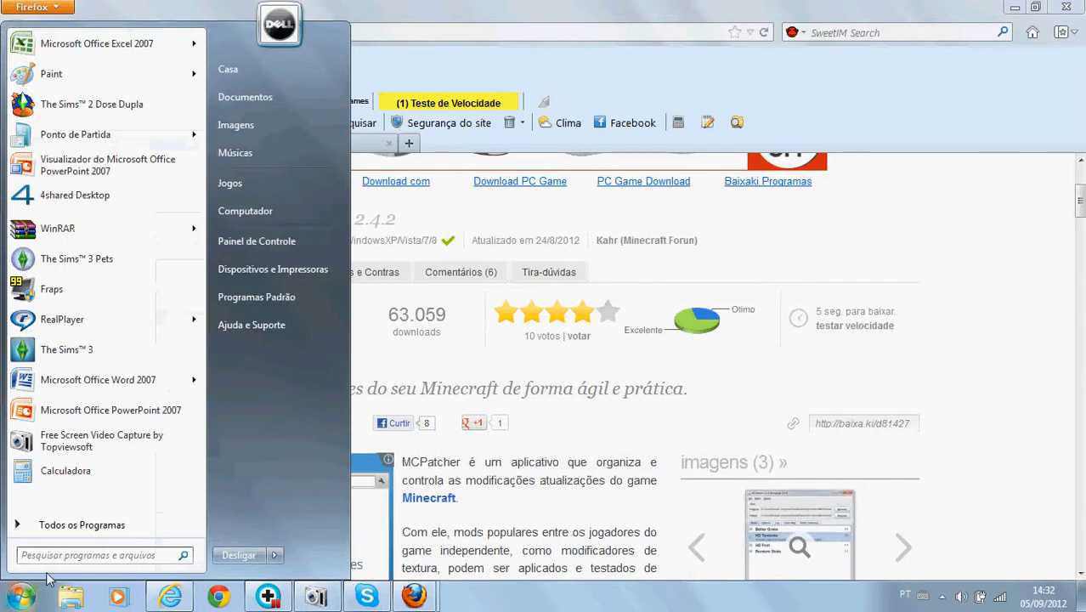
{"action": "type", "text": "%a"}
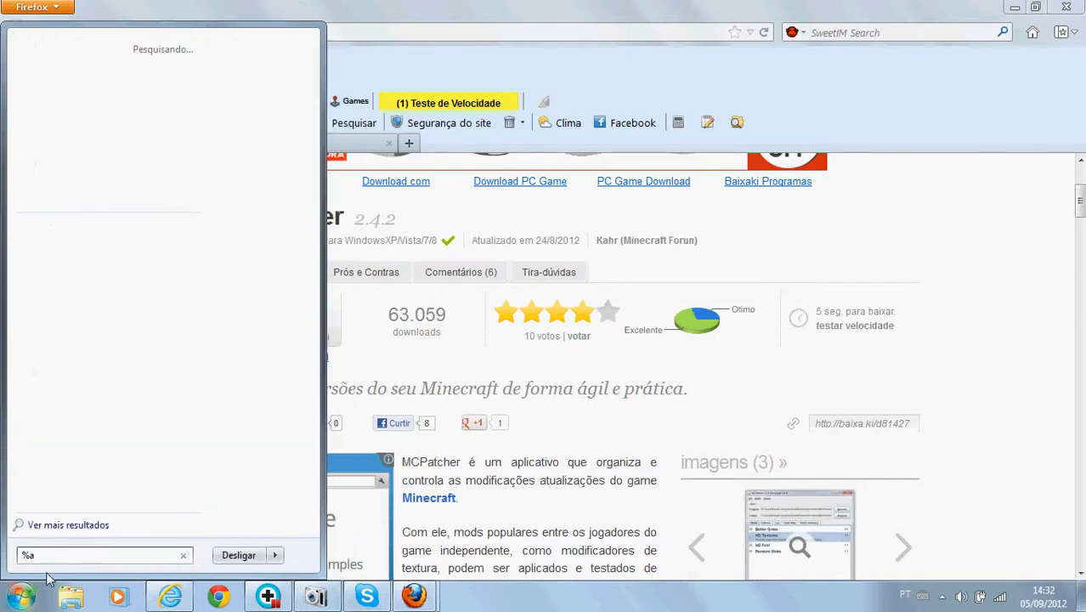
{"action": "type", "text": "pp"}
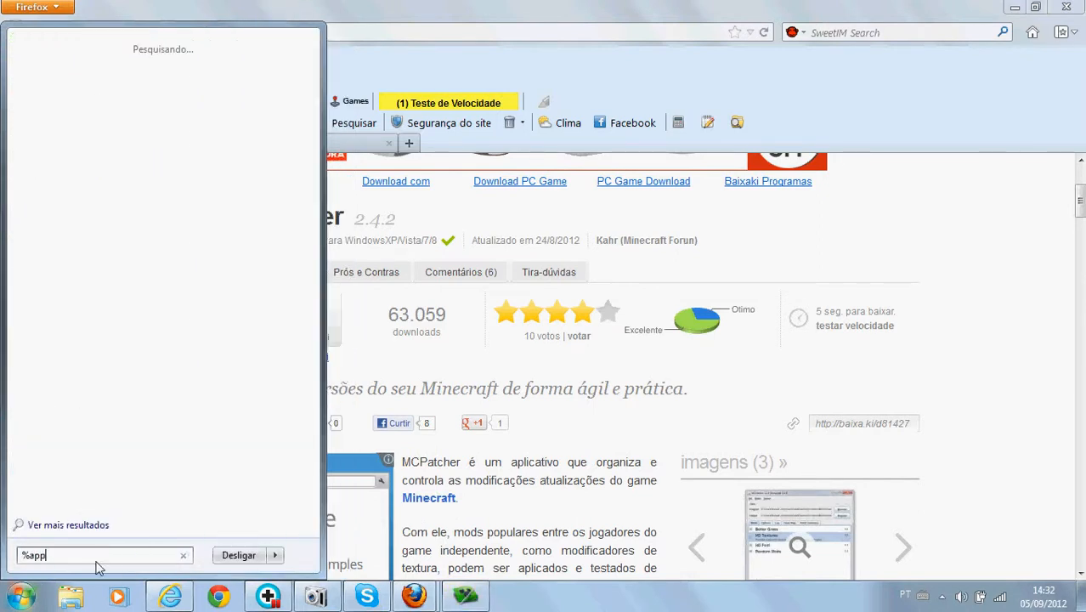
{"action": "type", "text": "data%"}
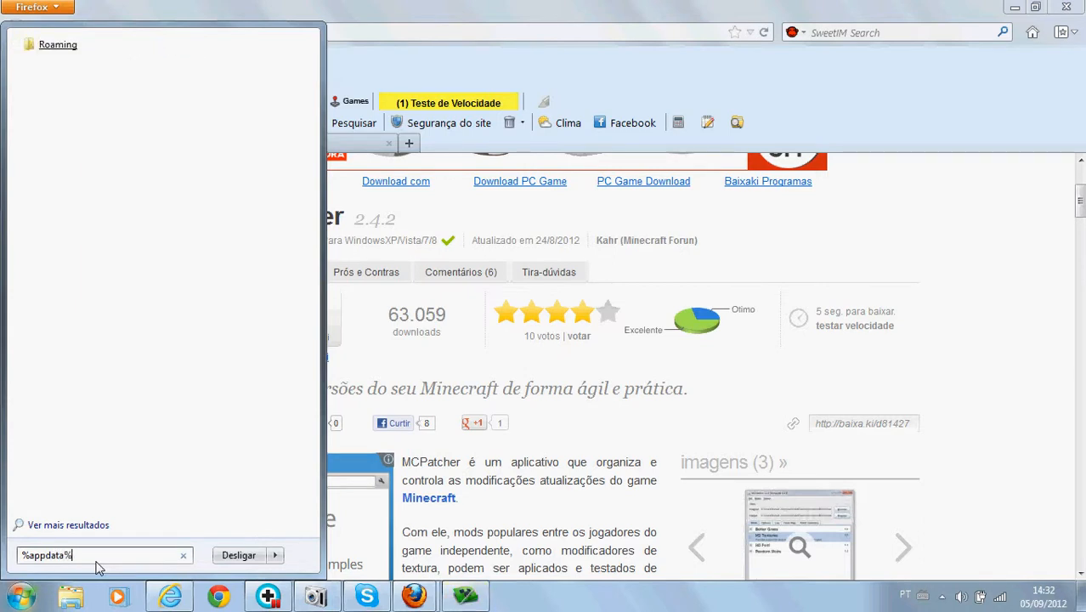
{"action": "key", "text": "Return"}
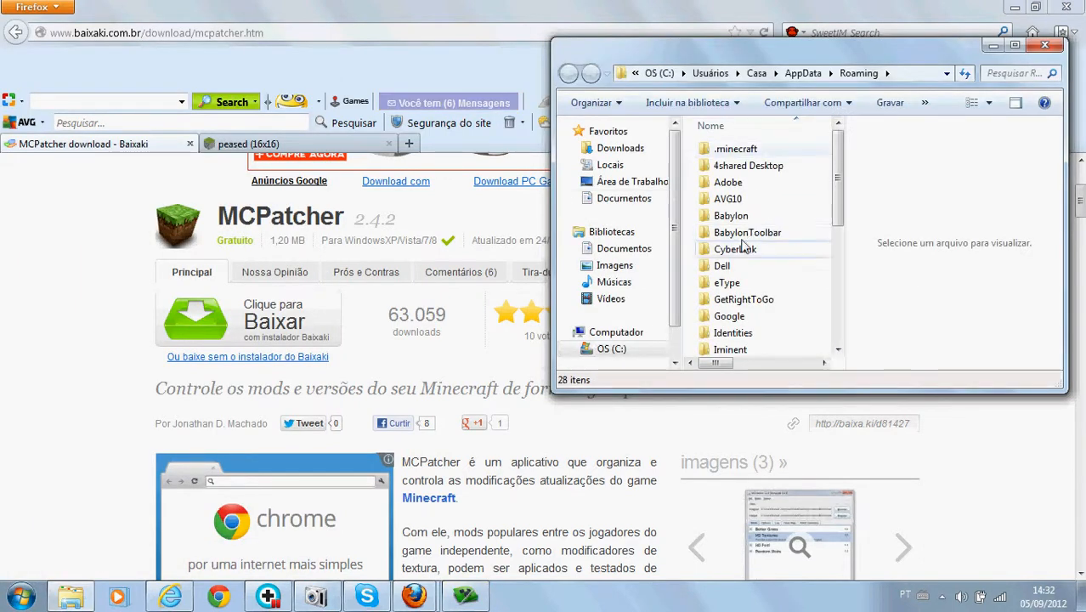
{"action": "left_click", "coordinate": [727, 152]}
{"action": "double_click", "coordinate": [727, 151]}
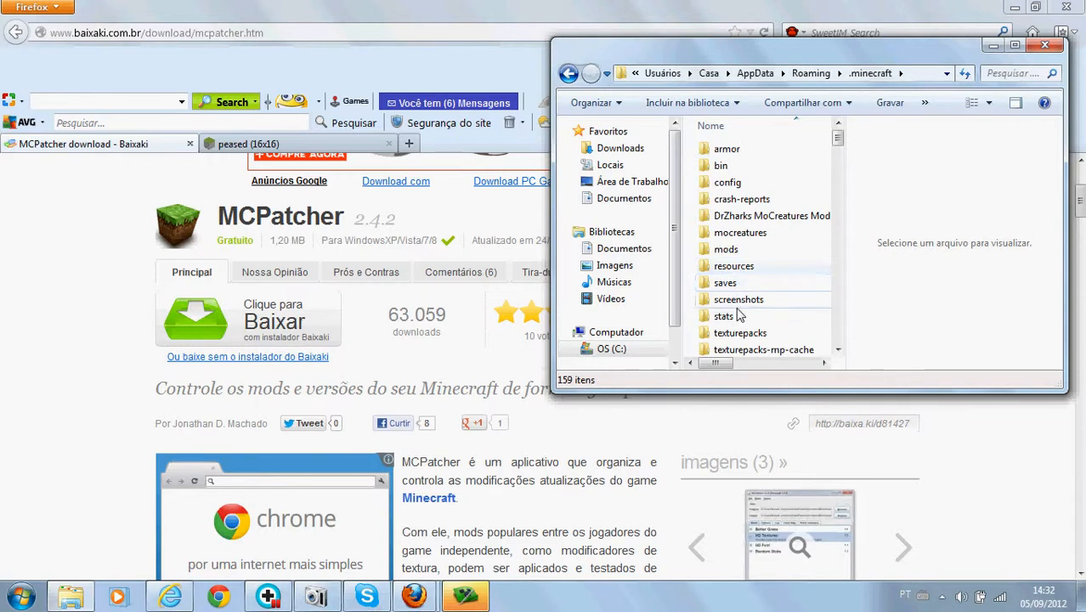
Open the texturepacks folder inside .minecraft.
{"action": "left_click", "coordinate": [748, 337]}
{"action": "right_click", "coordinate": [746, 336]}
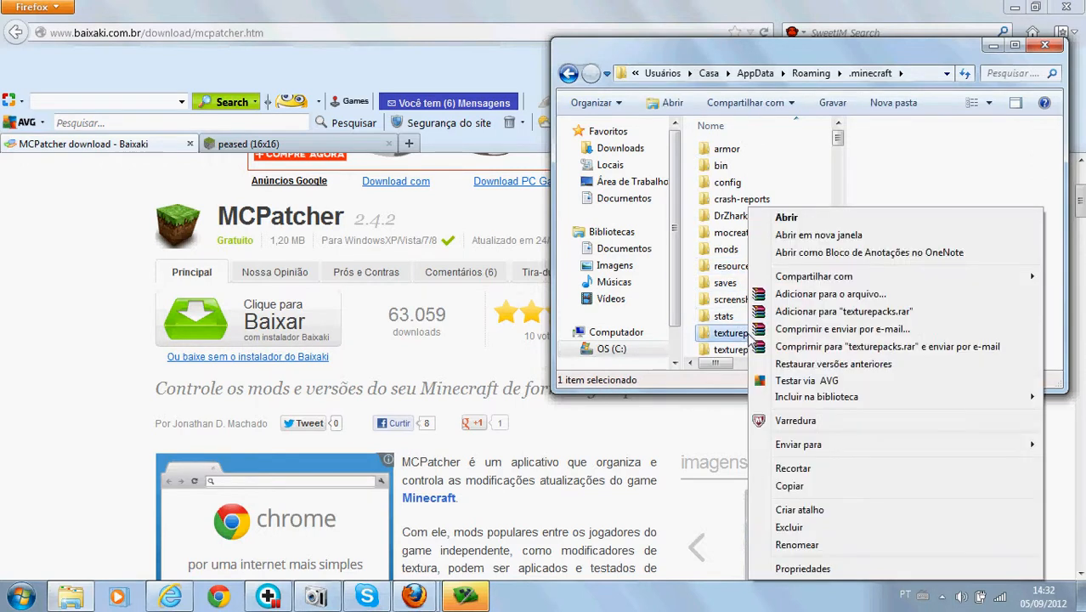
{"action": "double_click", "coordinate": [728, 336]}
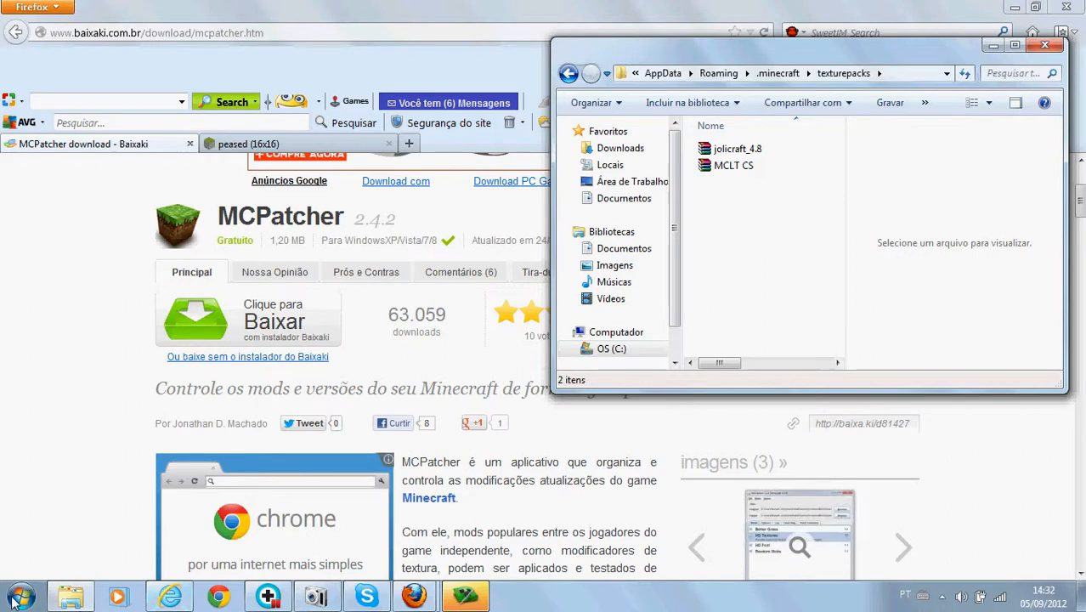
Open a second Windows Explorer window and show the Downloads folder in it.
{"action": "right_click", "coordinate": [72, 596]}
{"action": "left_click", "coordinate": [92, 517]}
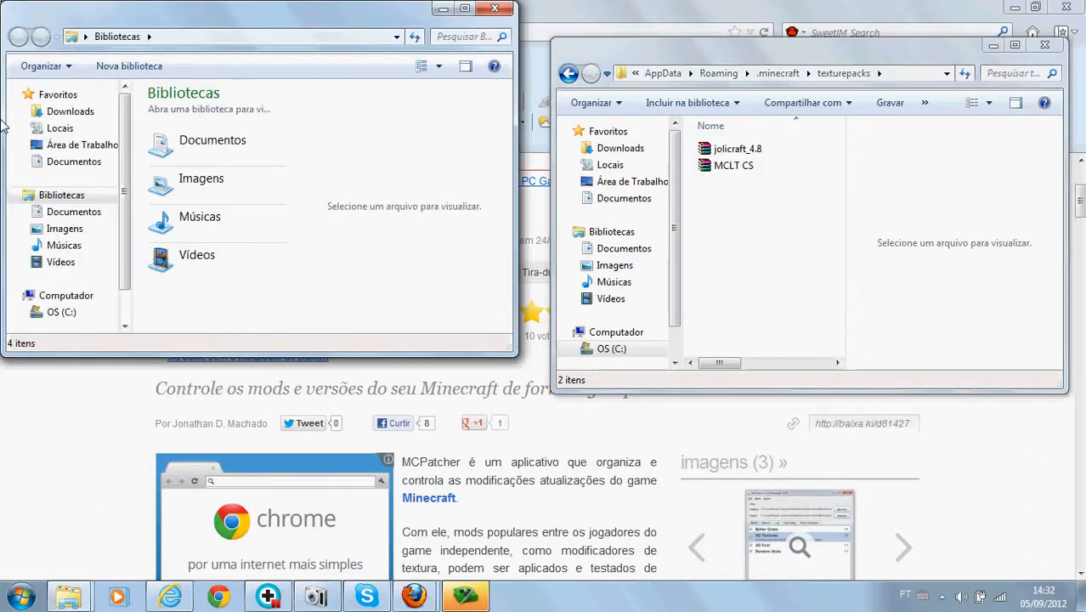
{"action": "left_click", "coordinate": [68, 113]}
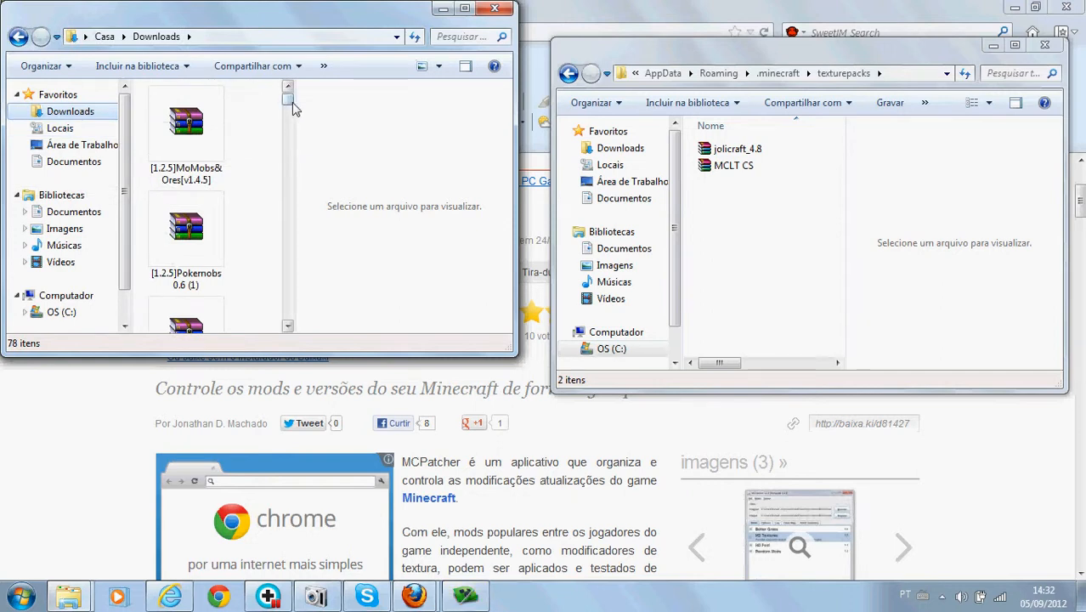
Look through the Downloads folder for the downloaded 132-edit texture pack, and minimise both Explorer windows.
{"action": "left_click_drag", "start_coordinate": [288, 100], "coordinate": [285, 197]}
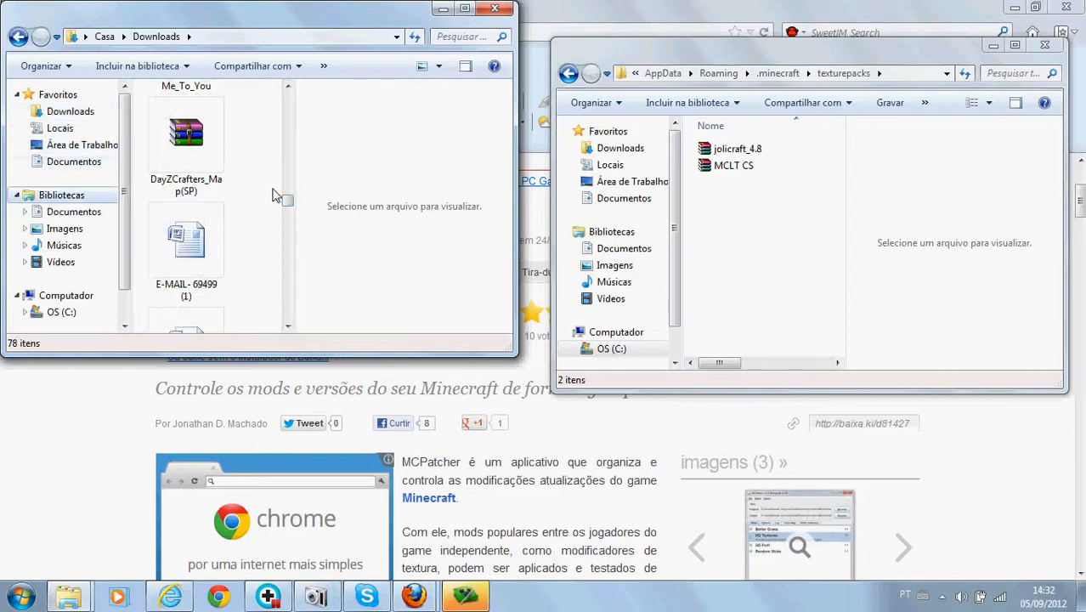
{"action": "left_click", "coordinate": [288, 328]}
{"action": "left_click", "coordinate": [288, 328]}
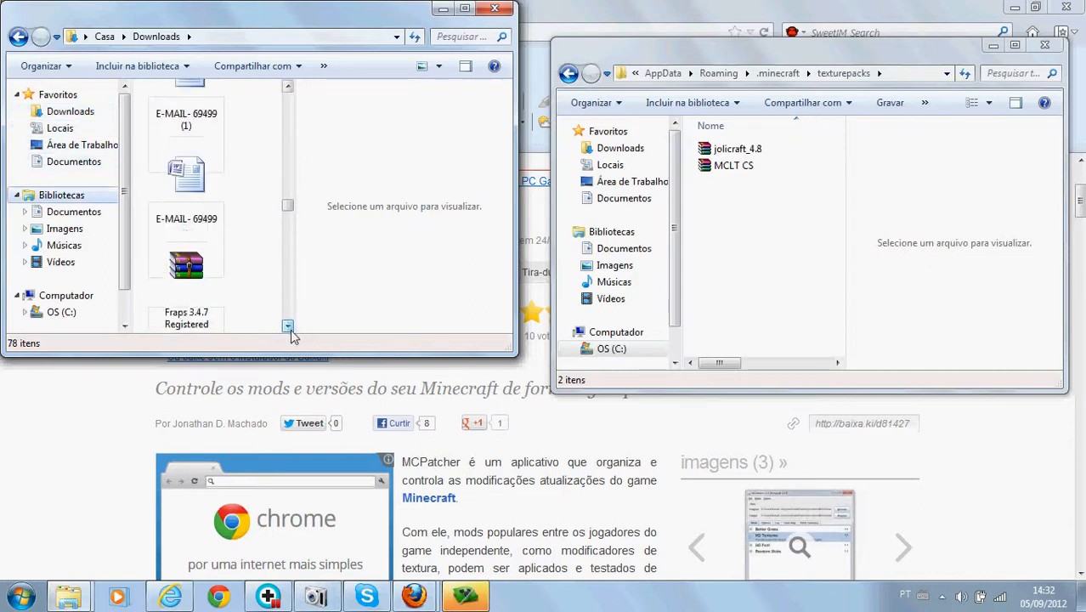
{"action": "left_click", "coordinate": [288, 328]}
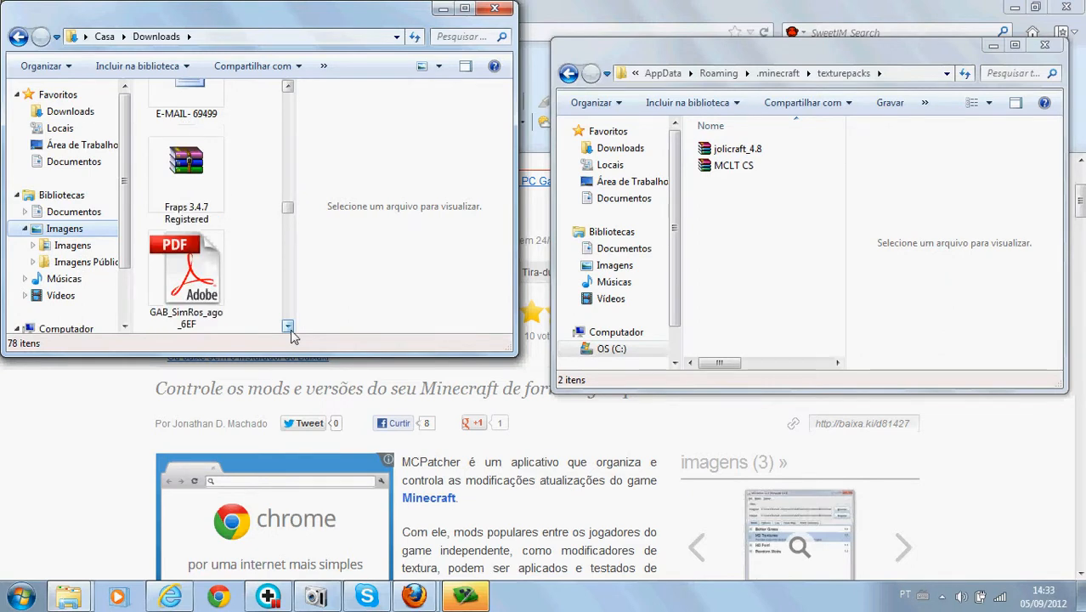
{"action": "left_click", "coordinate": [288, 328]}
{"action": "left_click", "coordinate": [288, 328]}
{"action": "left_click", "coordinate": [288, 328]}
{"action": "left_click", "coordinate": [288, 328]}
{"action": "left_click", "coordinate": [288, 328]}
{"action": "left_click", "coordinate": [288, 328]}
{"action": "left_click", "coordinate": [288, 328]}
{"action": "left_click", "coordinate": [288, 328]}
{"action": "left_click", "coordinate": [288, 328]}
{"action": "left_click", "coordinate": [288, 328]}
{"action": "left_click", "coordinate": [288, 328]}
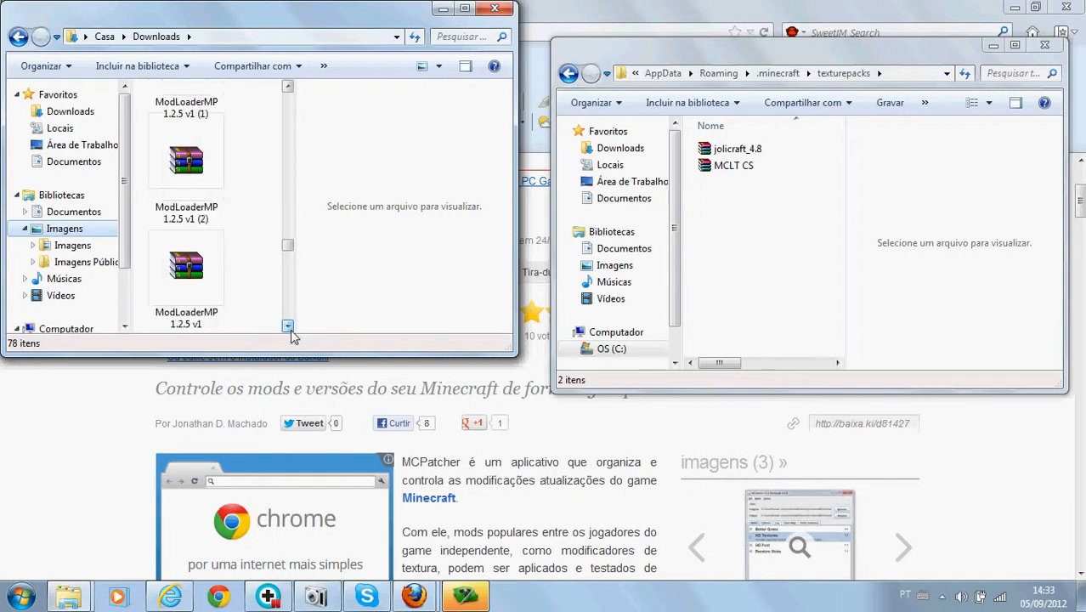
{"action": "left_click", "coordinate": [288, 328]}
{"action": "left_click", "coordinate": [288, 328]}
{"action": "left_click", "coordinate": [288, 328]}
{"action": "left_click", "coordinate": [288, 328]}
{"action": "left_click", "coordinate": [288, 328]}
{"action": "left_click", "coordinate": [288, 328]}
{"action": "left_click", "coordinate": [288, 328]}
{"action": "left_click", "coordinate": [288, 328]}
{"action": "left_click", "coordinate": [288, 328]}
{"action": "left_click", "coordinate": [288, 328]}
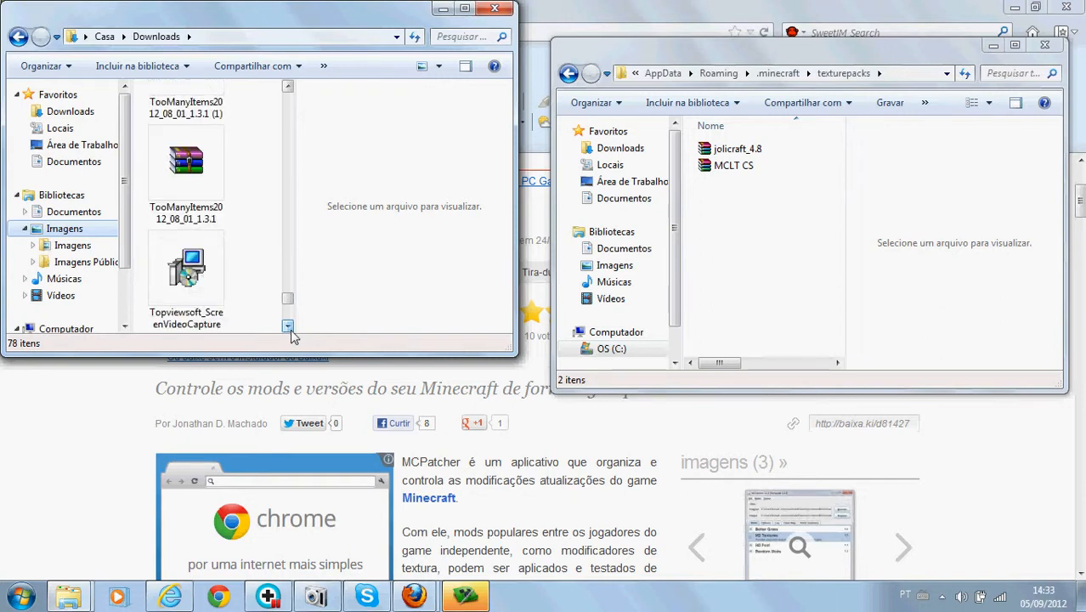
{"action": "left_click", "coordinate": [288, 328]}
{"action": "left_click", "coordinate": [289, 328]}
{"action": "left_click", "coordinate": [289, 328]}
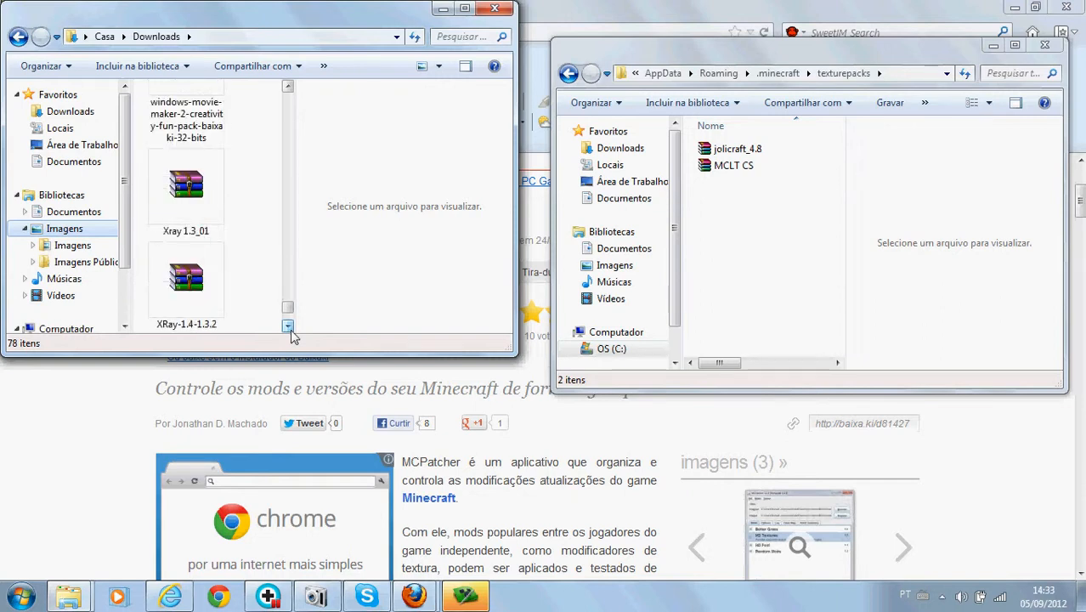
{"action": "left_click", "coordinate": [289, 328]}
{"action": "left_click", "coordinate": [289, 328]}
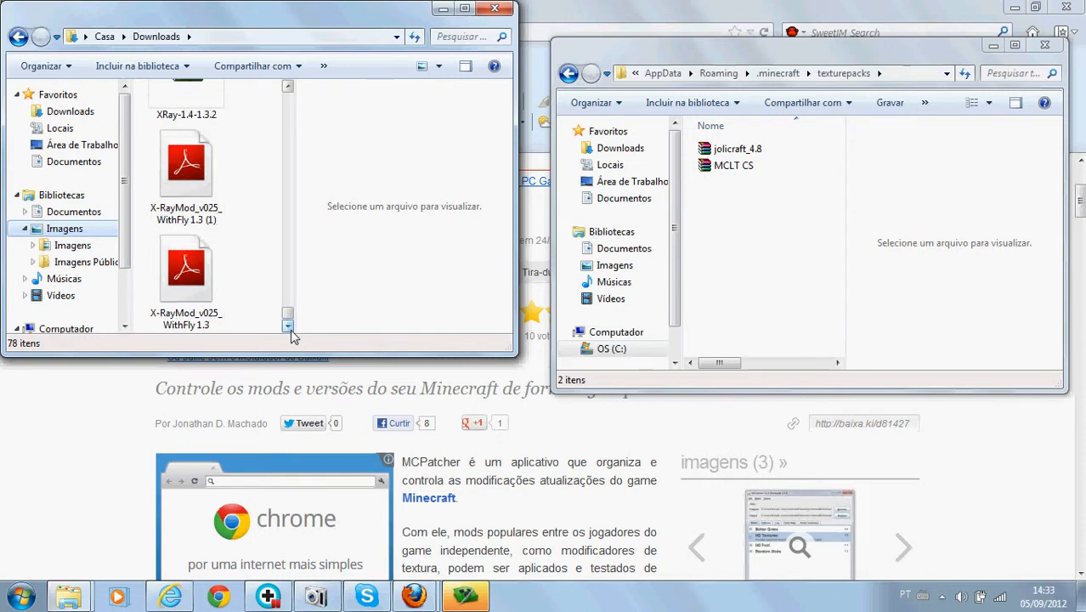
{"action": "left_click_drag", "start_coordinate": [288, 318], "coordinate": [306, 100]}
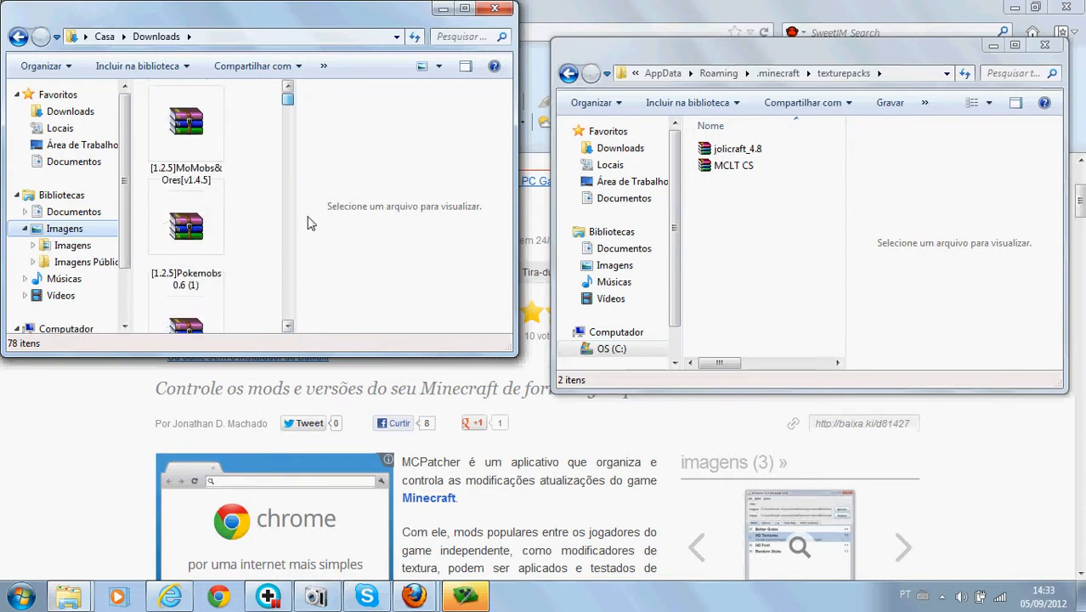
{"action": "left_click", "coordinate": [289, 327]}
{"action": "left_click", "coordinate": [289, 327]}
{"action": "left_click", "coordinate": [289, 327]}
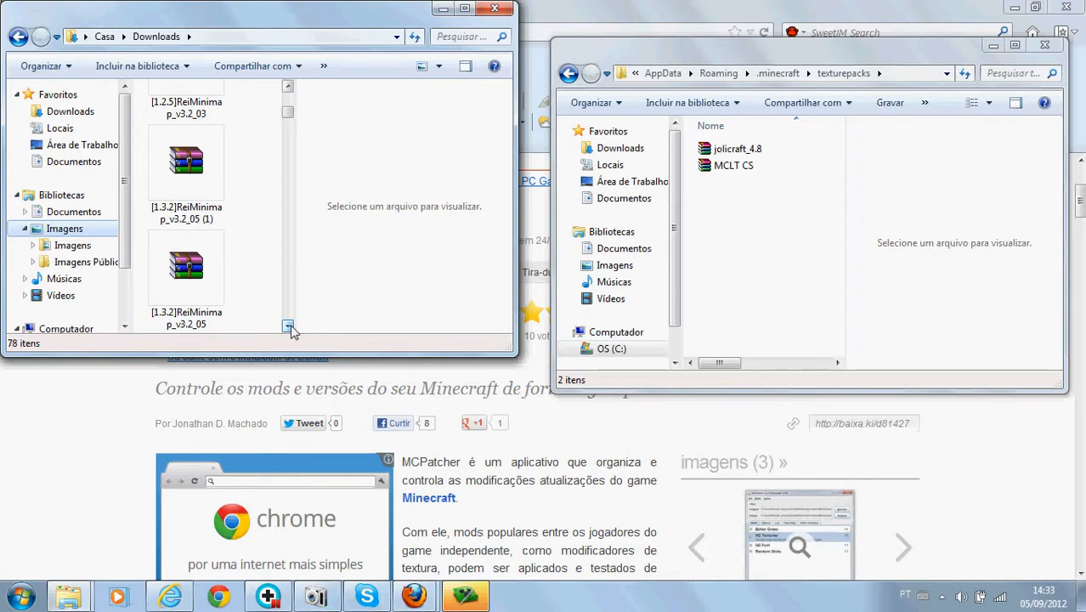
{"action": "left_click", "coordinate": [289, 327]}
{"action": "left_click", "coordinate": [289, 327]}
{"action": "left_click", "coordinate": [289, 327]}
{"action": "left_click", "coordinate": [289, 327]}
{"action": "left_click", "coordinate": [289, 327]}
{"action": "left_click", "coordinate": [289, 328]}
{"action": "left_click", "coordinate": [289, 327]}
{"action": "left_click", "coordinate": [289, 327]}
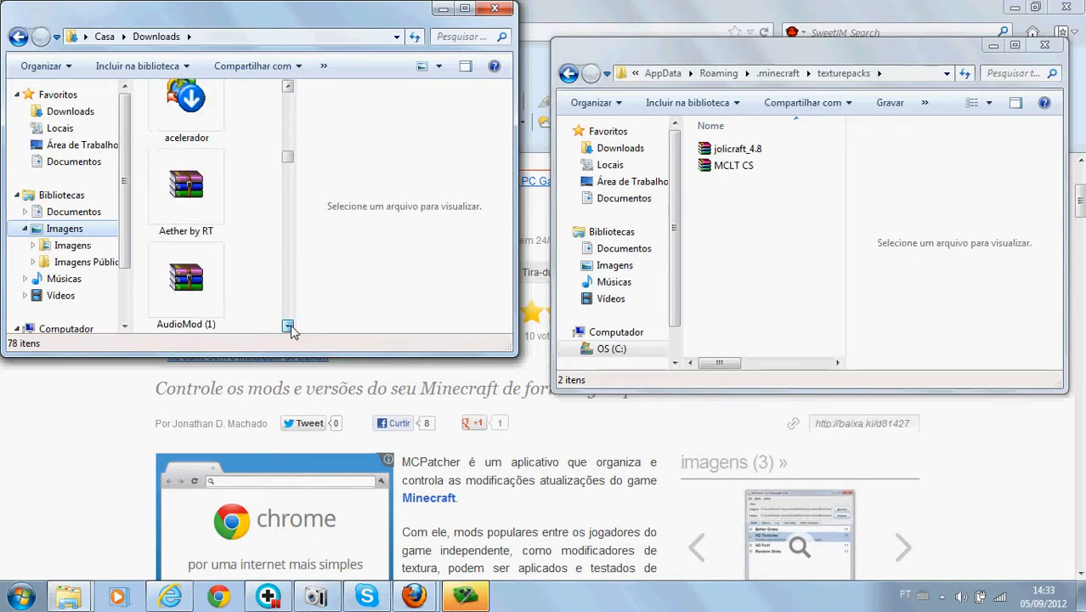
{"action": "left_click", "coordinate": [289, 327]}
{"action": "left_click", "coordinate": [289, 327]}
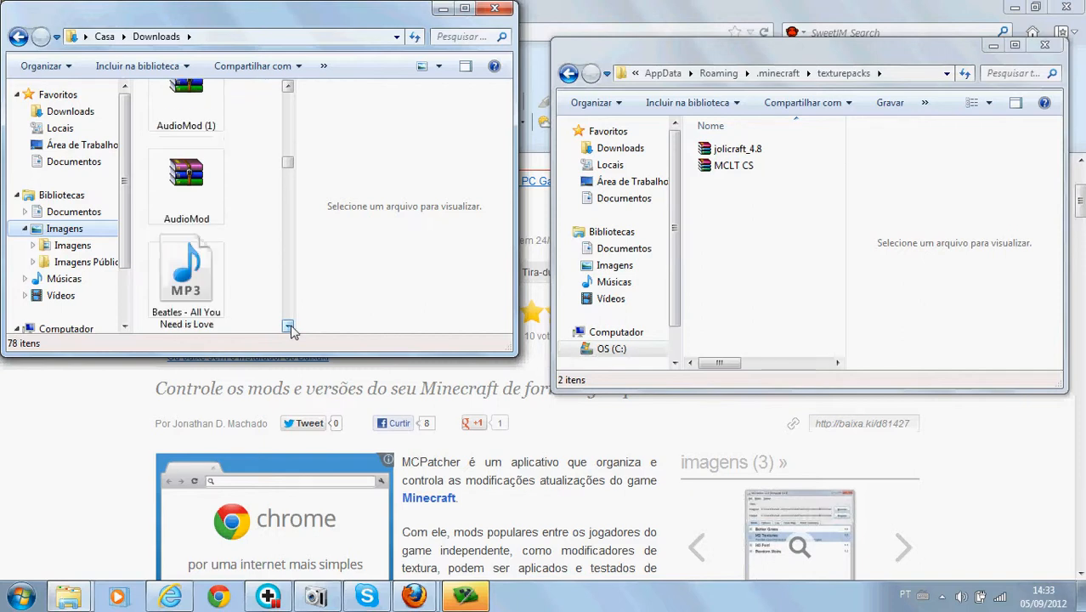
{"action": "left_click", "coordinate": [289, 328]}
{"action": "left_click", "coordinate": [289, 328]}
{"action": "left_click", "coordinate": [289, 327]}
{"action": "left_click", "coordinate": [289, 327]}
{"action": "left_click", "coordinate": [289, 327]}
{"action": "left_click", "coordinate": [289, 327]}
{"action": "left_click", "coordinate": [289, 327]}
{"action": "left_click", "coordinate": [289, 327]}
{"action": "left_click", "coordinate": [289, 327]}
{"action": "left_click", "coordinate": [289, 327]}
{"action": "left_click", "coordinate": [289, 327]}
{"action": "left_click", "coordinate": [289, 327]}
{"action": "left_click", "coordinate": [289, 327]}
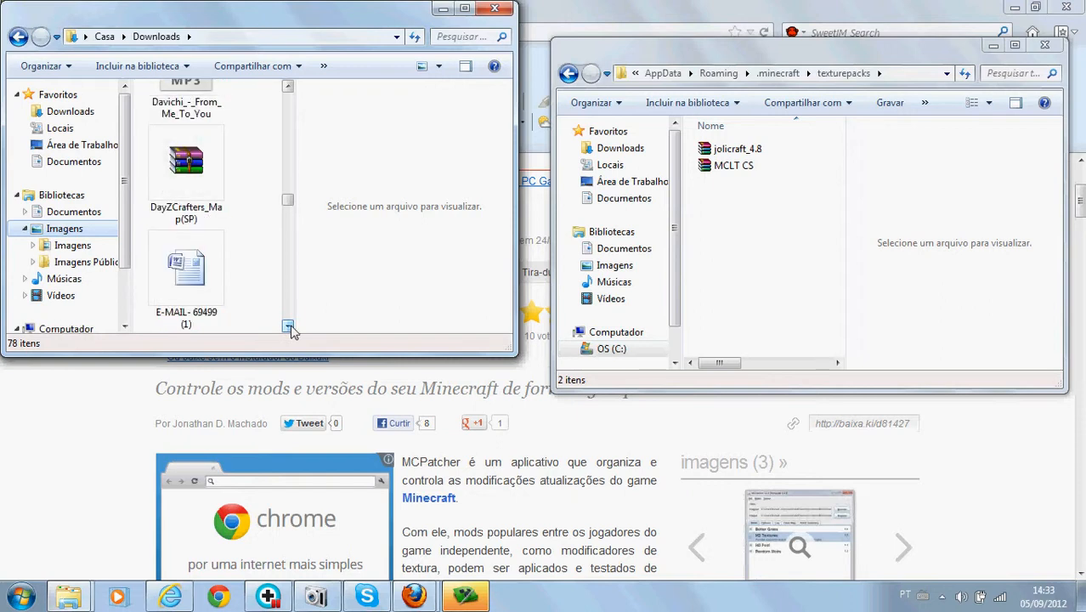
{"action": "left_click", "coordinate": [289, 327]}
{"action": "left_click", "coordinate": [289, 327]}
{"action": "left_click", "coordinate": [289, 327]}
{"action": "left_click", "coordinate": [289, 327]}
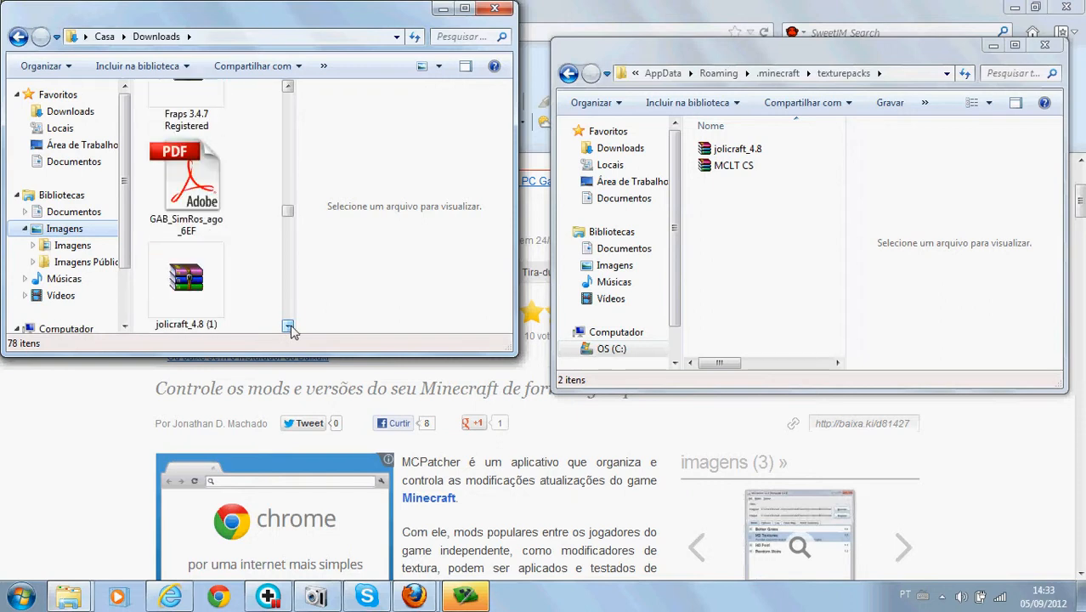
{"action": "left_click", "coordinate": [289, 327]}
{"action": "left_click_drag", "start_coordinate": [289, 328], "coordinate": [289, 328]}
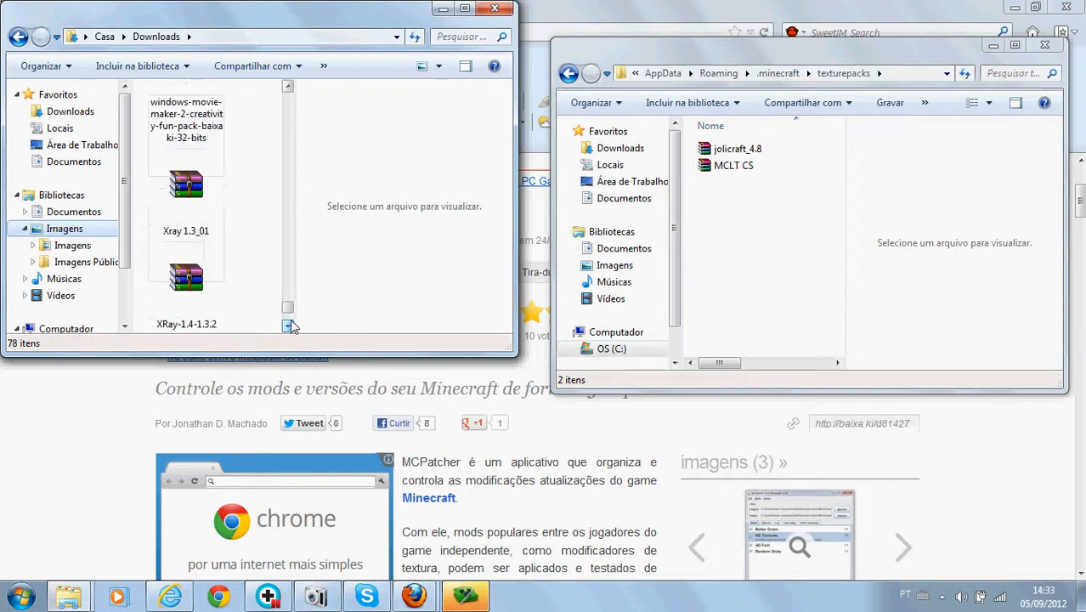
{"action": "left_click", "coordinate": [287, 87]}
{"action": "left_click_drag", "start_coordinate": [288, 87], "coordinate": [287, 87]}
{"action": "left_click_drag", "start_coordinate": [289, 328], "coordinate": [288, 328]}
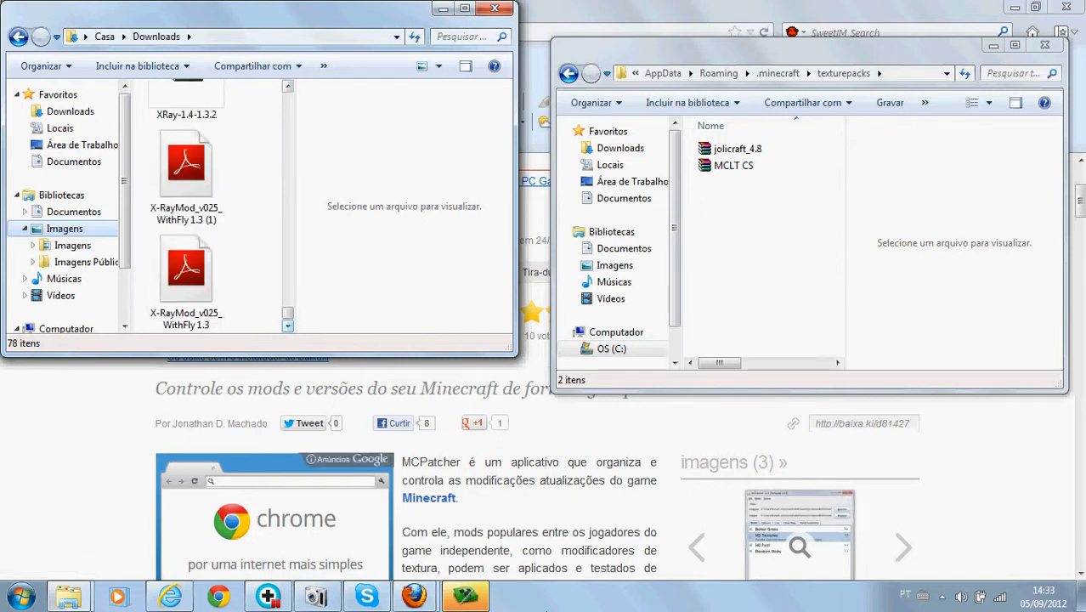
{"action": "left_click", "coordinate": [442, 8]}
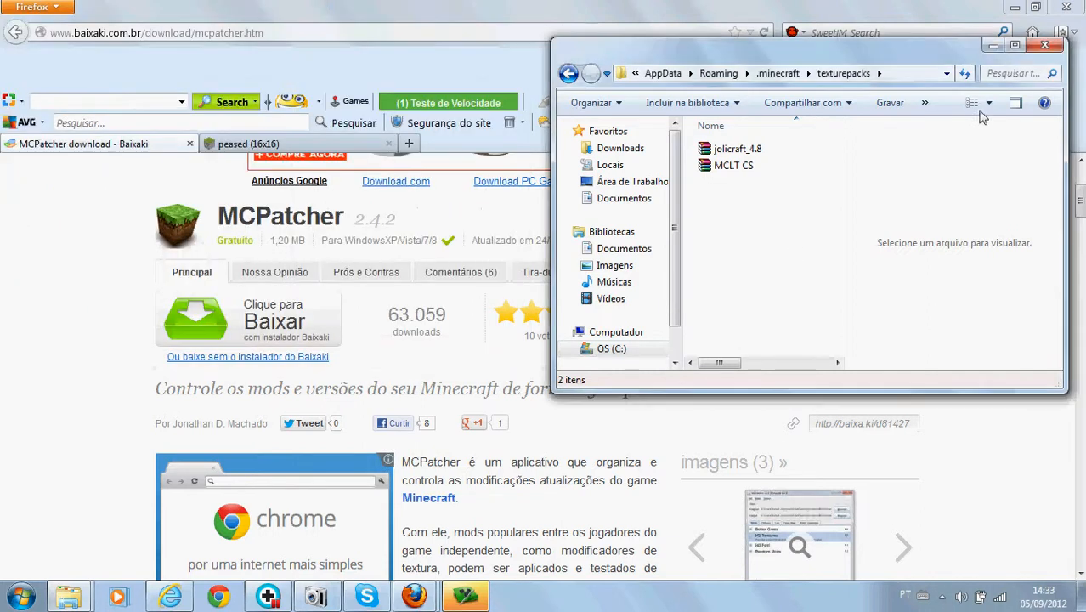
{"action": "left_click", "coordinate": [992, 44]}
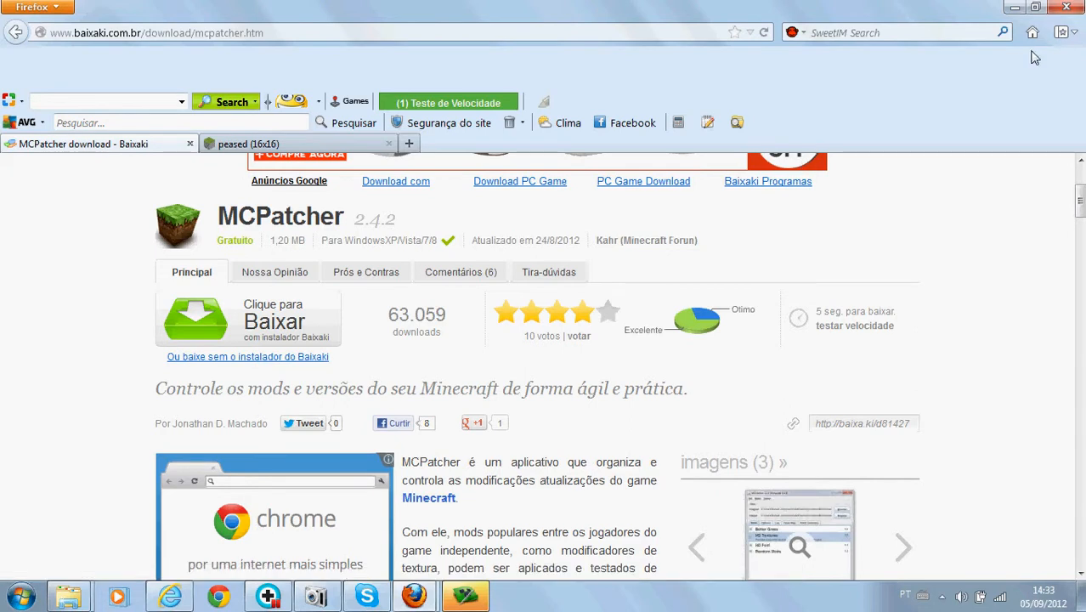
Open Firefox's download list and select the 132-edit.zip entry.
{"action": "left_click", "coordinate": [1076, 33]}
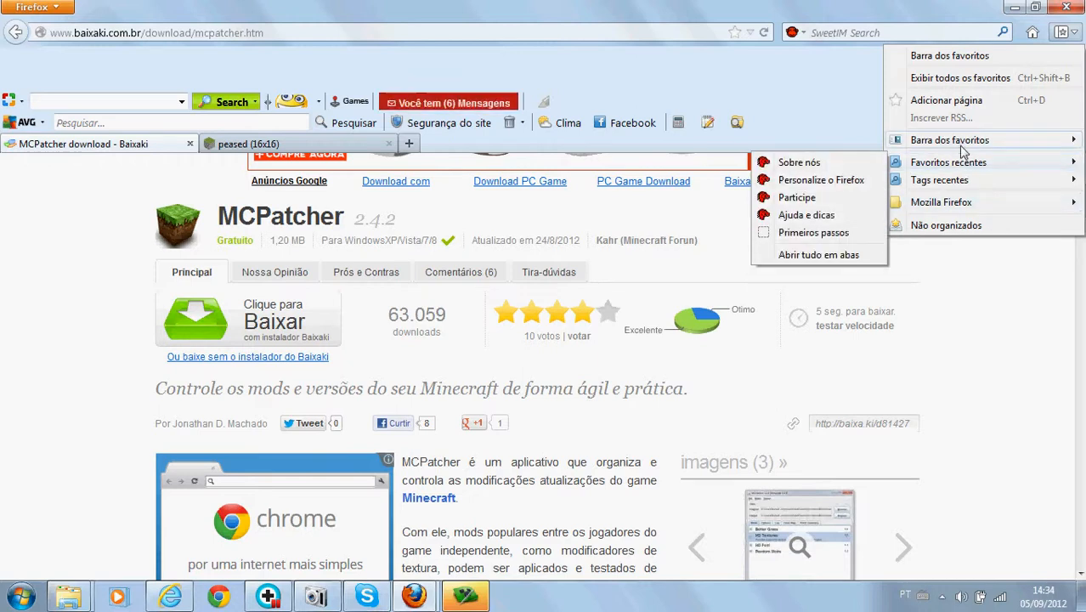
{"action": "mouse_move", "coordinate": [963, 151]}
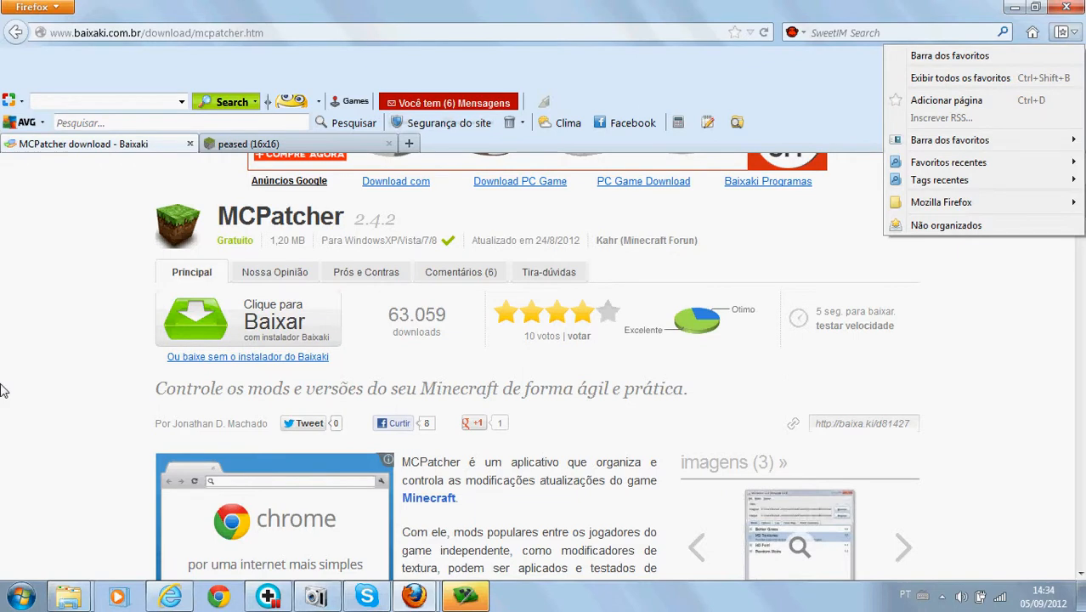
{"action": "left_click", "coordinate": [51, 7]}
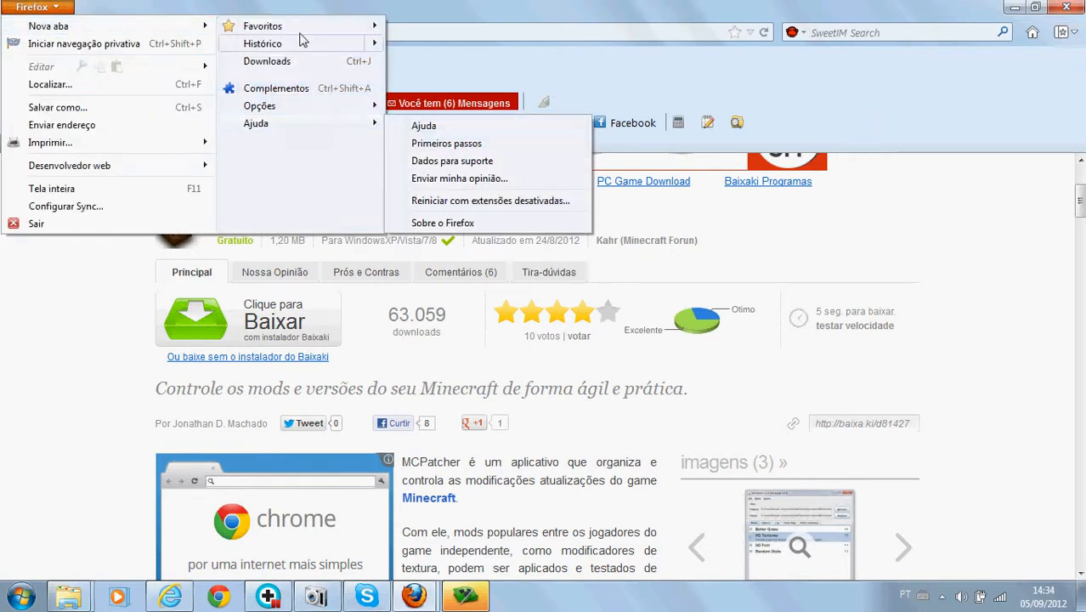
{"action": "left_click", "coordinate": [354, 64]}
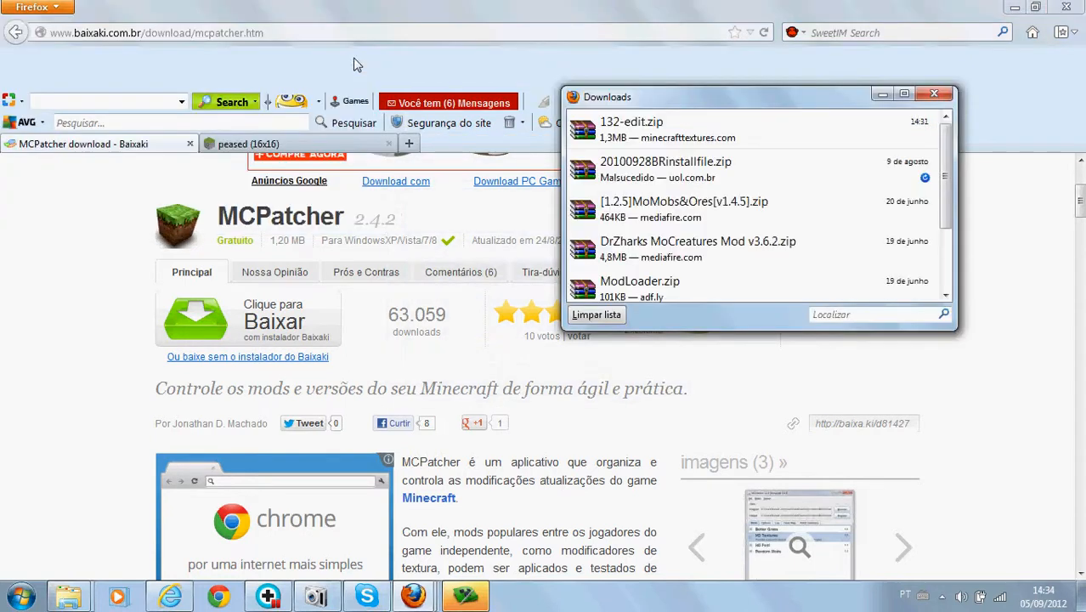
{"action": "left_click", "coordinate": [636, 143]}
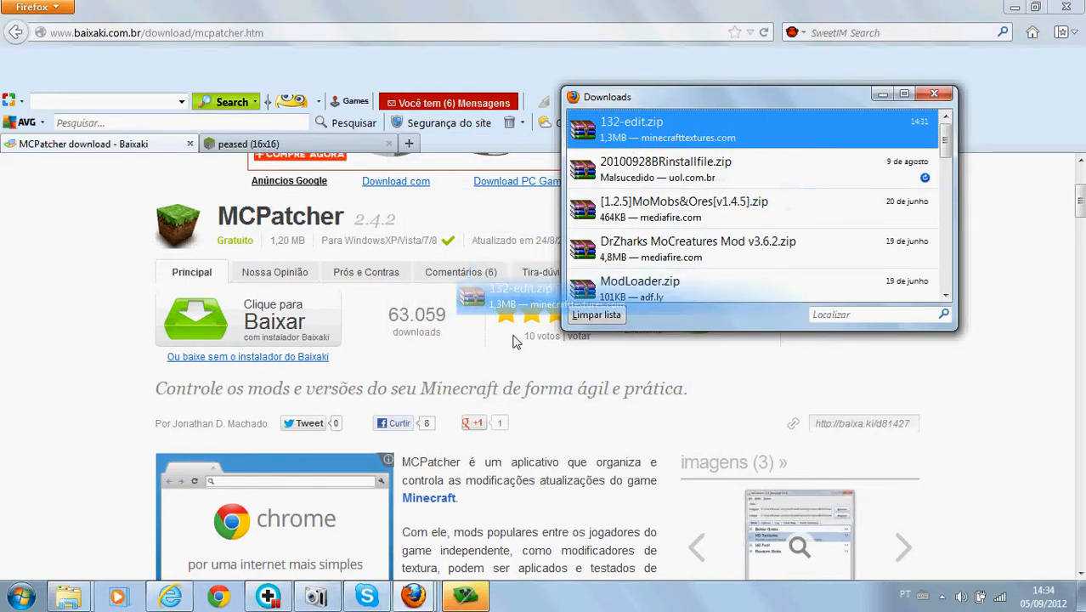
Restore the texturepacks folder window and place Firefox's download list beside it so both are visible.
{"action": "left_click_drag", "start_coordinate": [193, 605], "coordinate": [126, 515]}
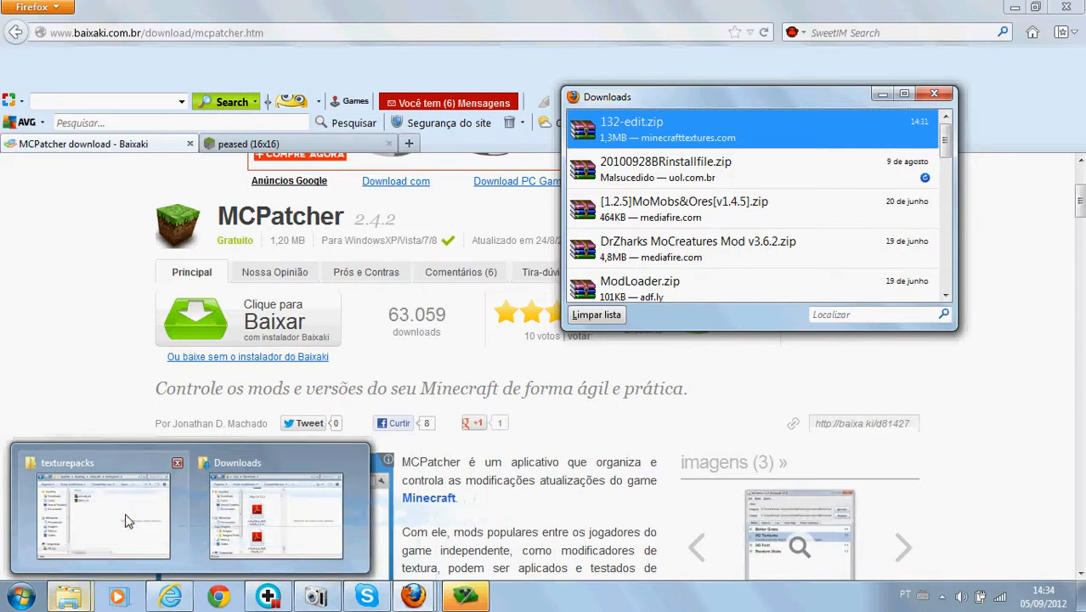
{"action": "left_click", "coordinate": [119, 522]}
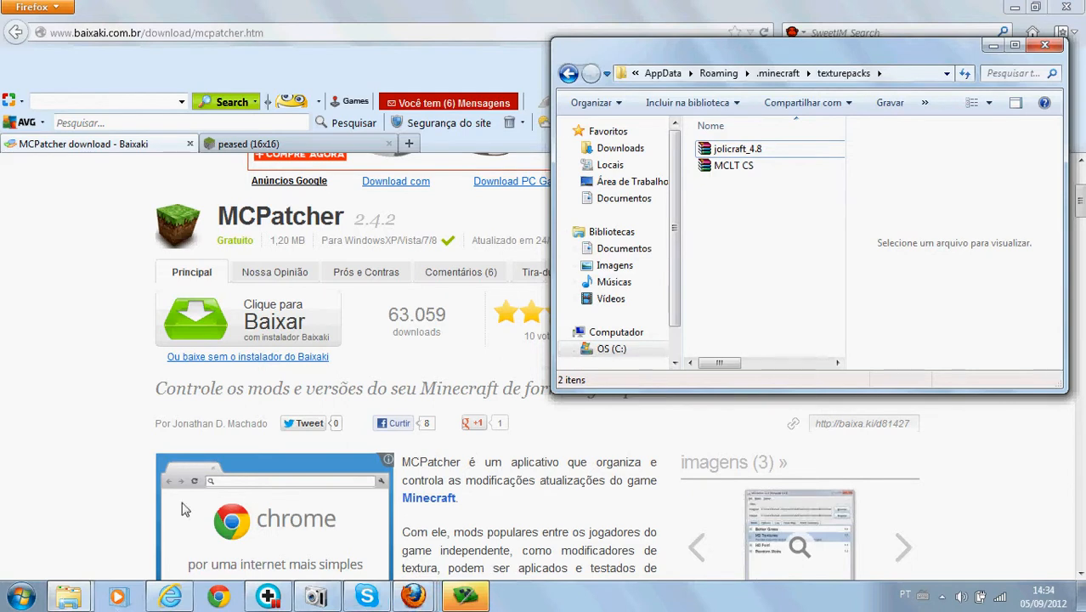
{"action": "mouse_move", "coordinate": [433, 597]}
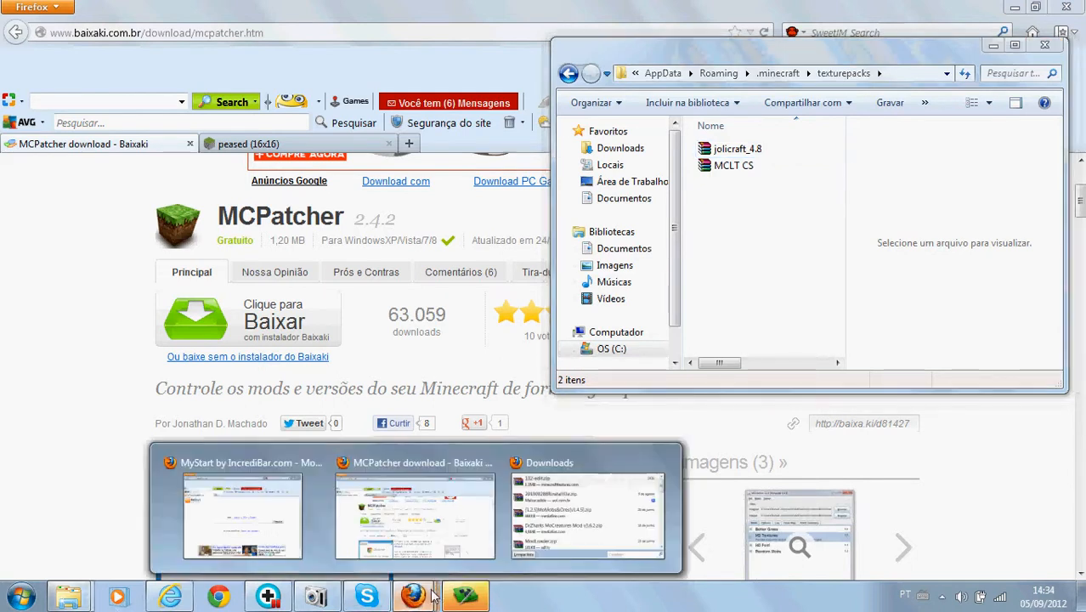
{"action": "left_click", "coordinate": [564, 533]}
{"action": "left_click_drag", "start_coordinate": [711, 86], "coordinate": [708, 108]}
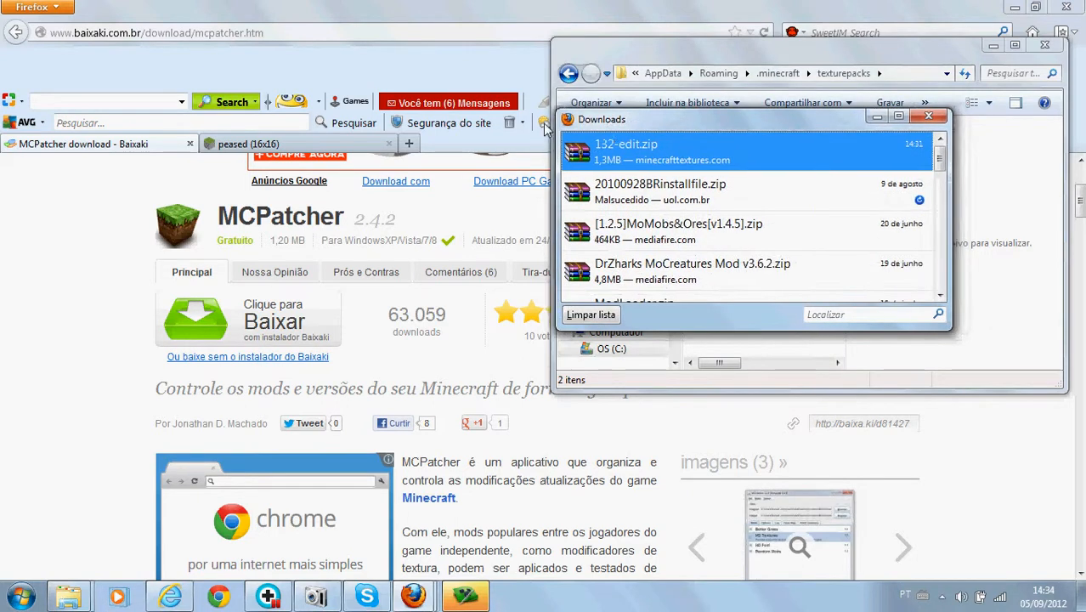
{"action": "left_click_drag", "start_coordinate": [577, 120], "coordinate": [218, 80]}
Copy 132-edit.zip from the download list into the texturepacks folder, and close the download list.
{"action": "left_click_drag", "start_coordinate": [263, 119], "coordinate": [805, 249]}
{"action": "left_click_drag", "start_coordinate": [387, 71], "coordinate": [381, 72]}
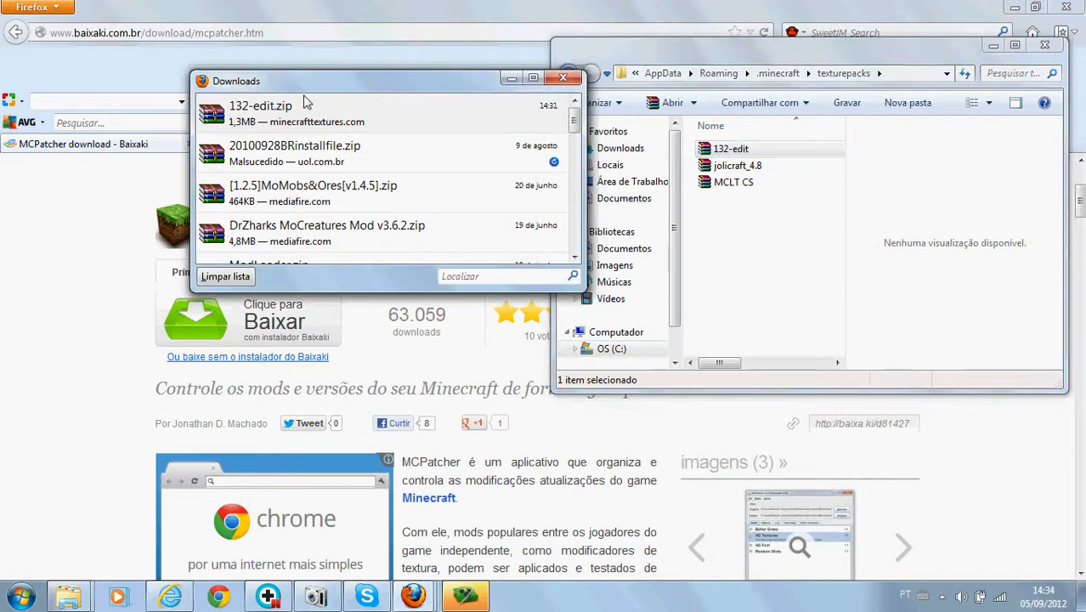
{"action": "left_click_drag", "start_coordinate": [304, 102], "coordinate": [214, 89]}
{"action": "left_click", "coordinate": [397, 95]}
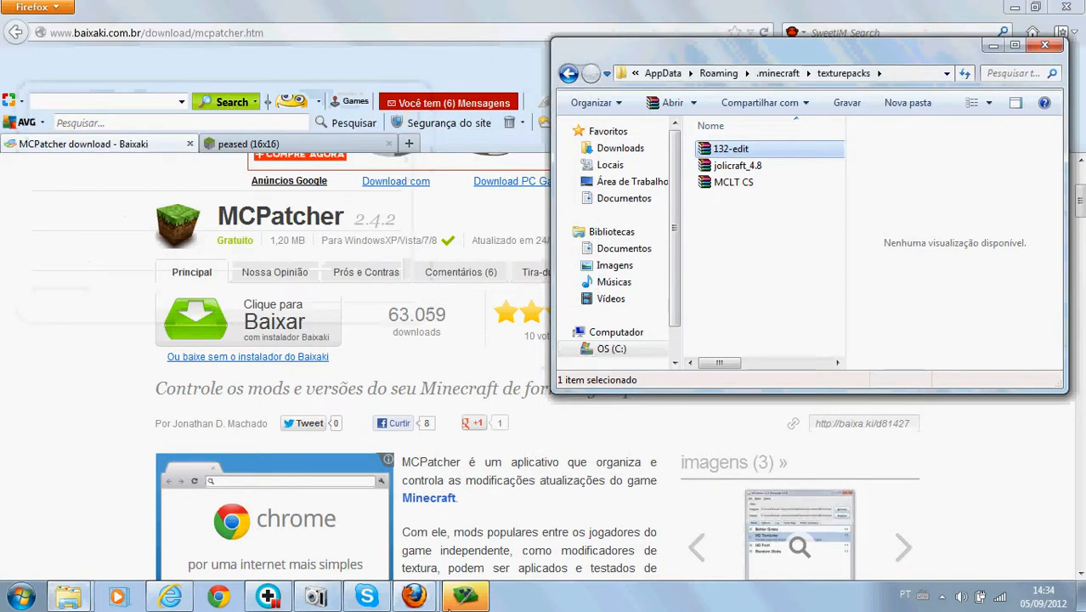
Close the Explorer window showing Downloads, and switch to MCPatcher, dismissing its warning about the modded minecraft.jar.
{"action": "mouse_move", "coordinate": [68, 596]}
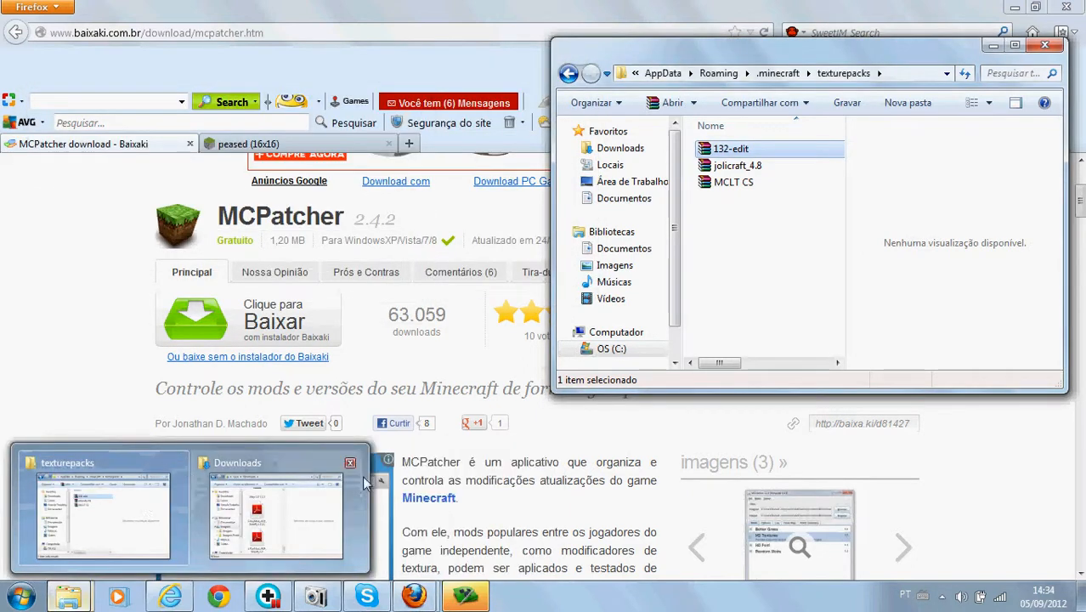
{"action": "left_click", "coordinate": [350, 462]}
{"action": "left_click", "coordinate": [466, 596]}
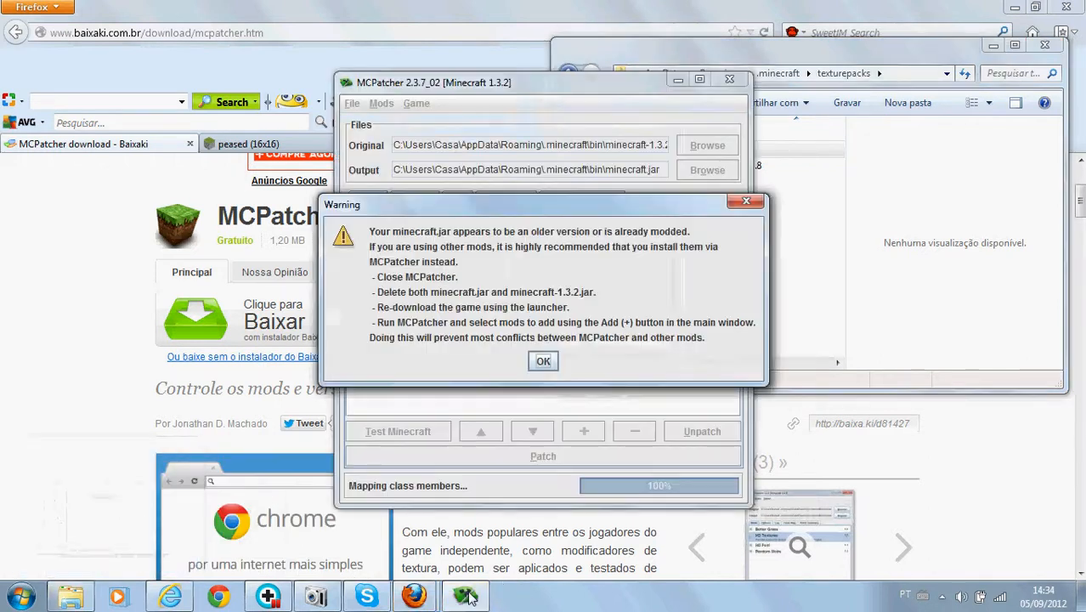
{"action": "left_click", "coordinate": [543, 361]}
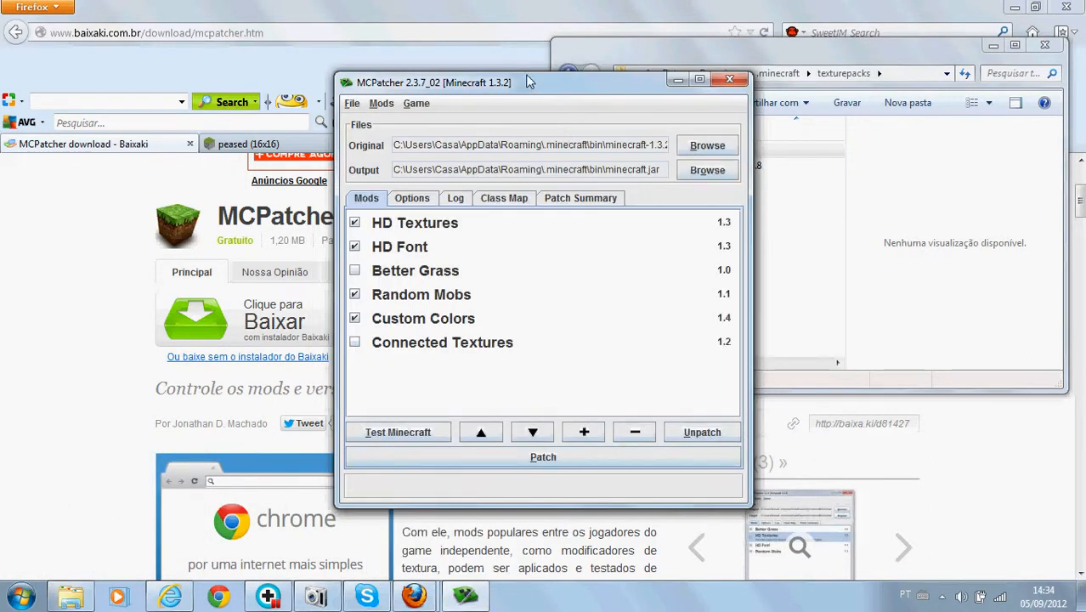
Place the MCPatcher window beside the texturepacks folder and patch minecraft.jar with the selected mods.
{"action": "left_click_drag", "start_coordinate": [478, 88], "coordinate": [242, 55]}
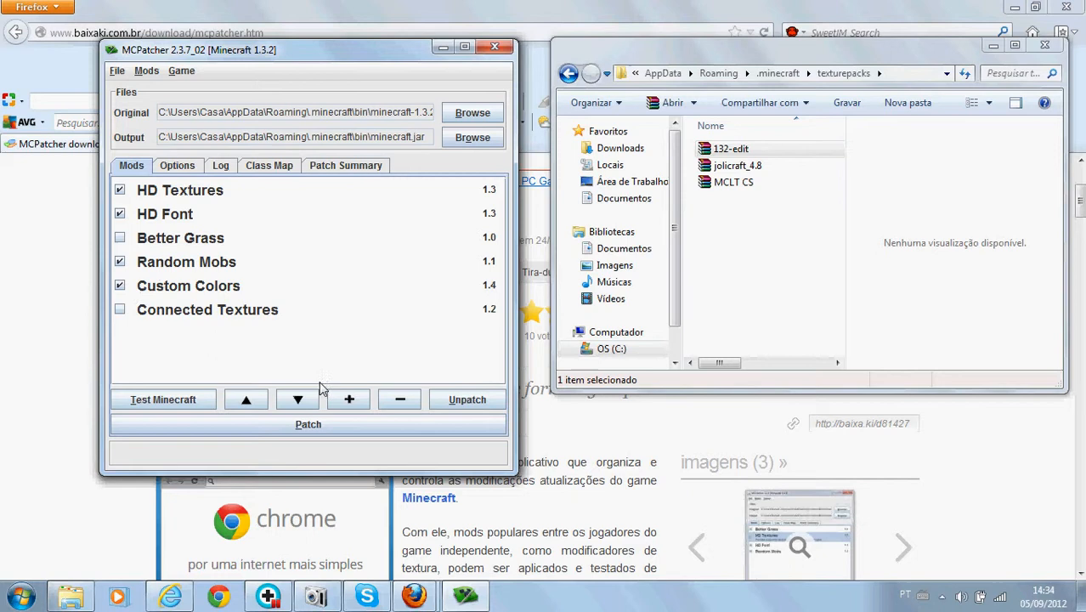
{"action": "left_click", "coordinate": [330, 425]}
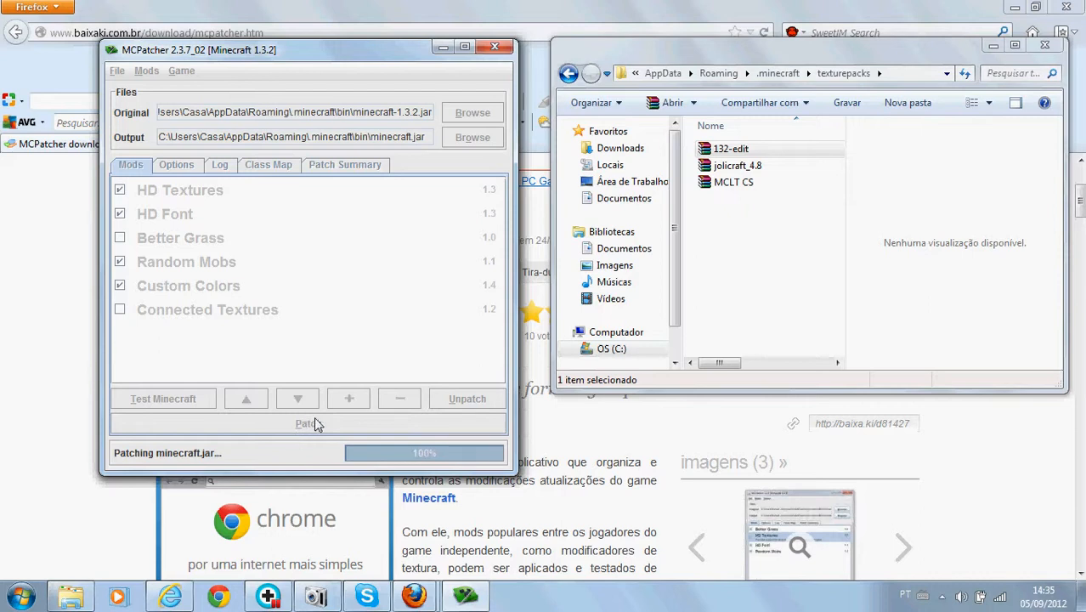
{"action": "left_click", "coordinate": [329, 427]}
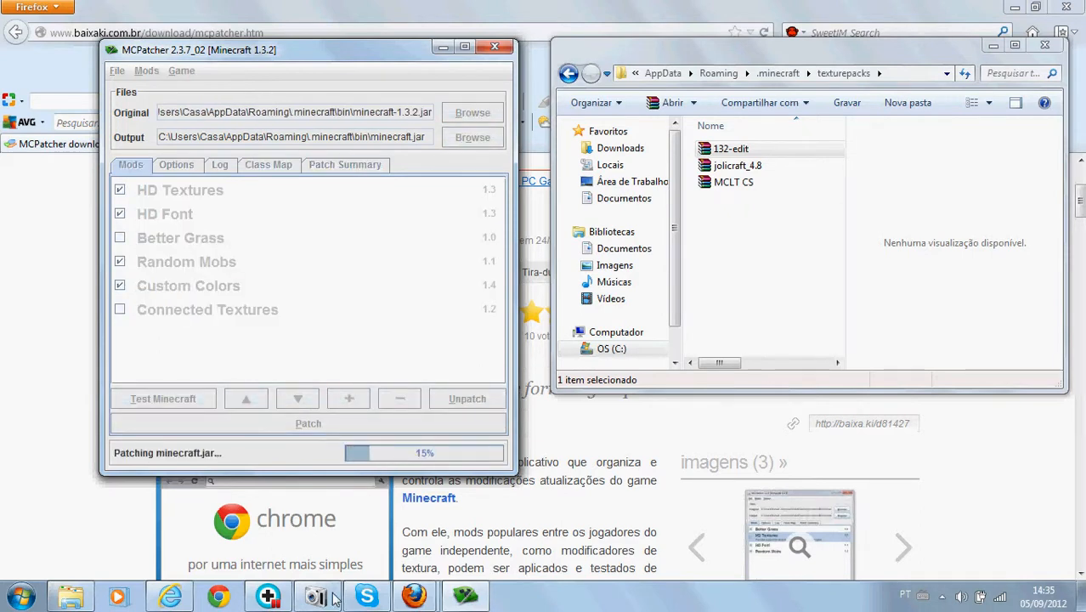
{"action": "left_click", "coordinate": [316, 425]}
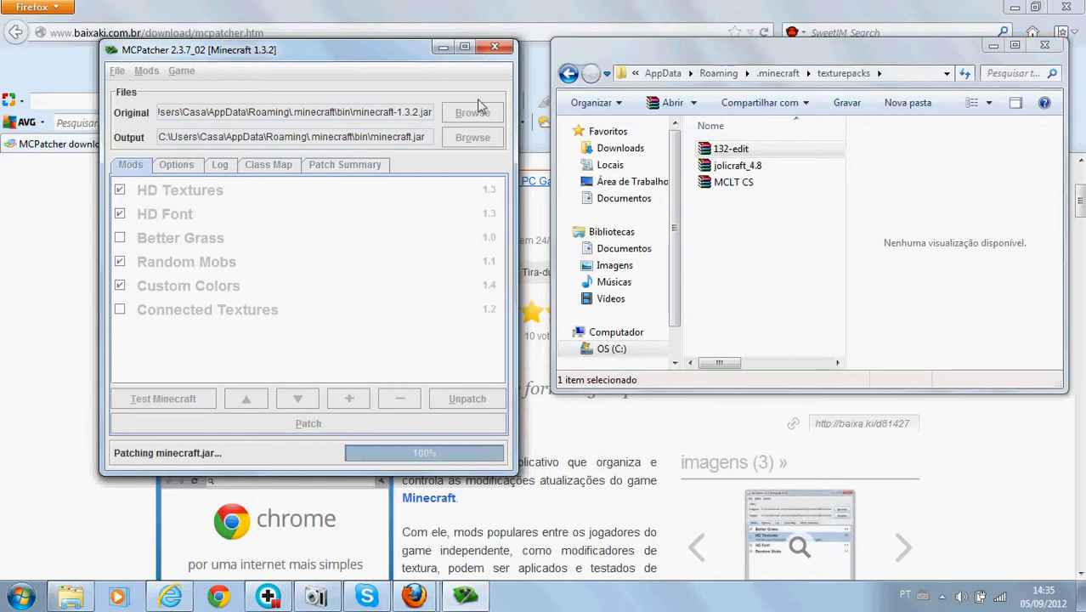
Close MCPatcher and the texturepacks folder window, and clear the Firefox window from the desktop.
{"action": "left_click", "coordinate": [495, 47]}
{"action": "left_click", "coordinate": [1044, 44]}
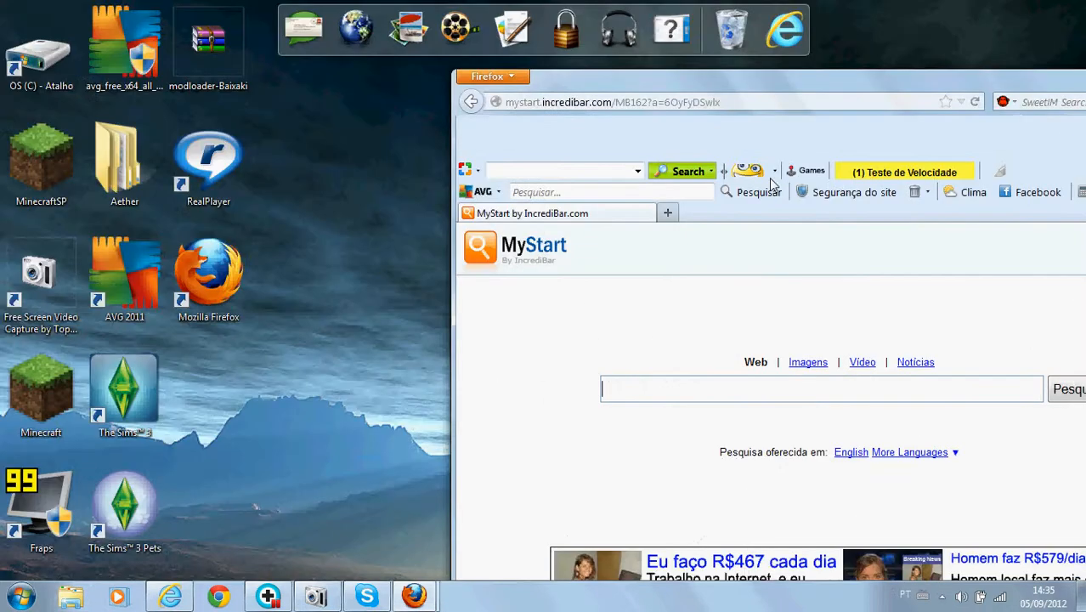
{"action": "left_click_drag", "start_coordinate": [997, 88], "coordinate": [880, 31]}
{"action": "left_click", "coordinate": [1050, 19]}
Launch Minecraft from the desktop, log in with the saved account details, and maximize the game window.
{"action": "double_click", "coordinate": [48, 391]}
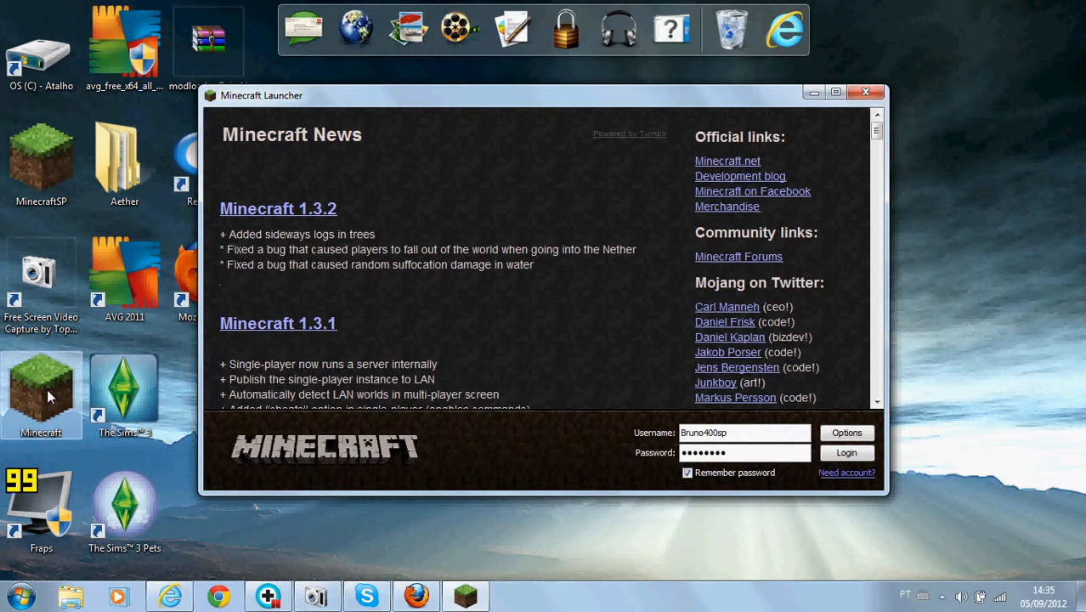
{"action": "left_click", "coordinate": [850, 453]}
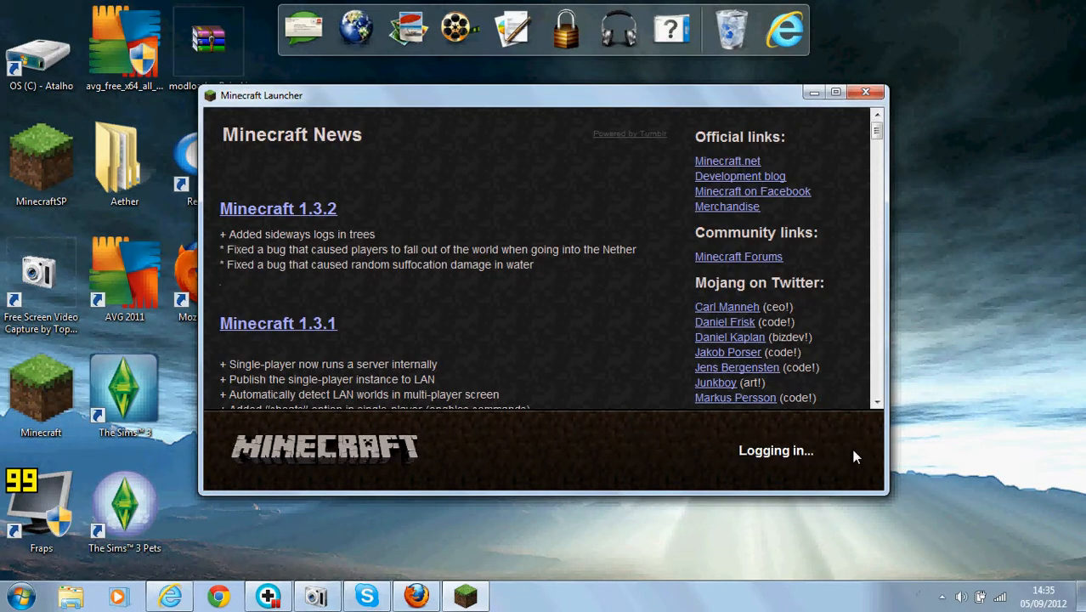
{"action": "left_click", "coordinate": [832, 95]}
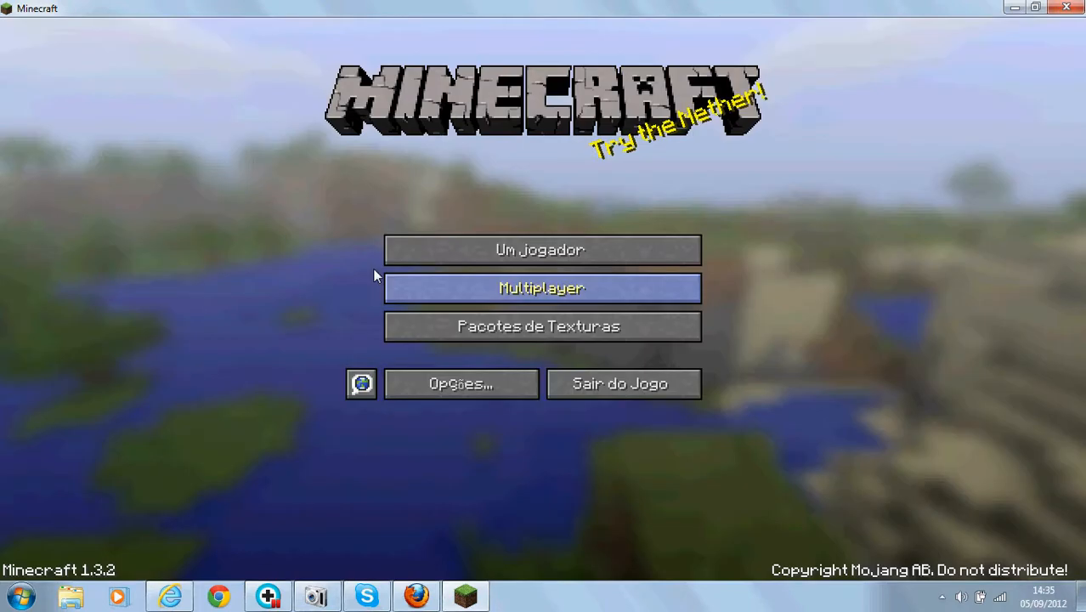
Select 132-edit.zip as the active texture pack and return to the main menu.
{"action": "left_click", "coordinate": [490, 326]}
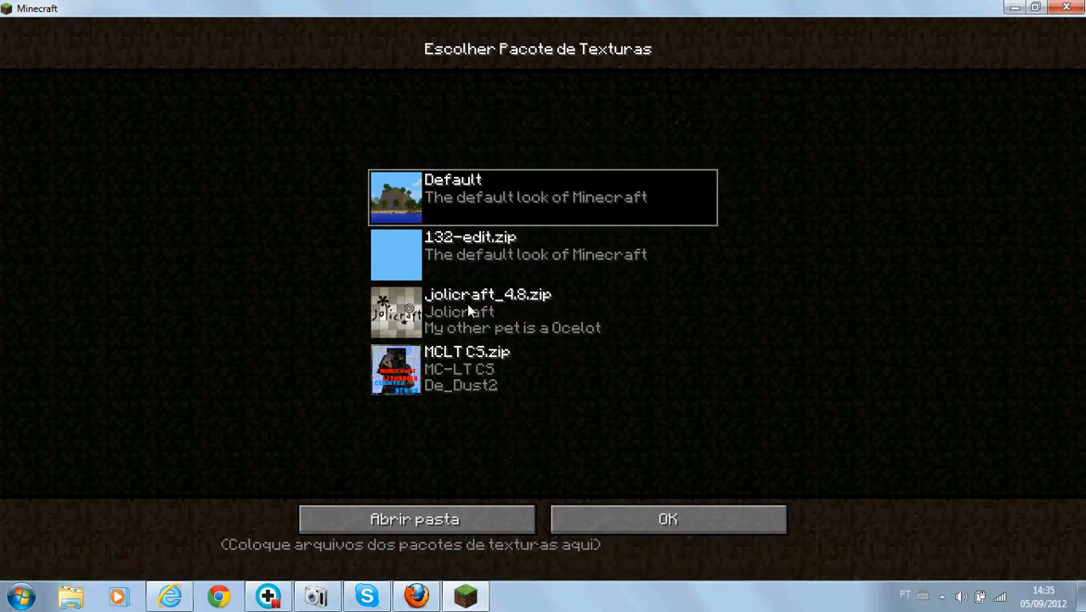
{"action": "left_click", "coordinate": [447, 256]}
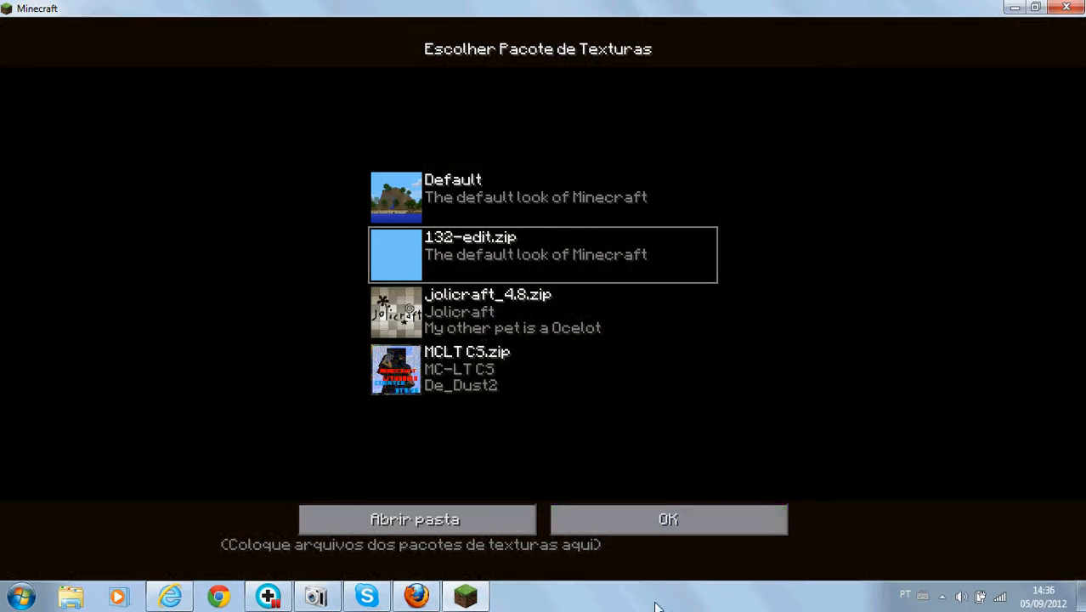
{"action": "left_click", "coordinate": [623, 512]}
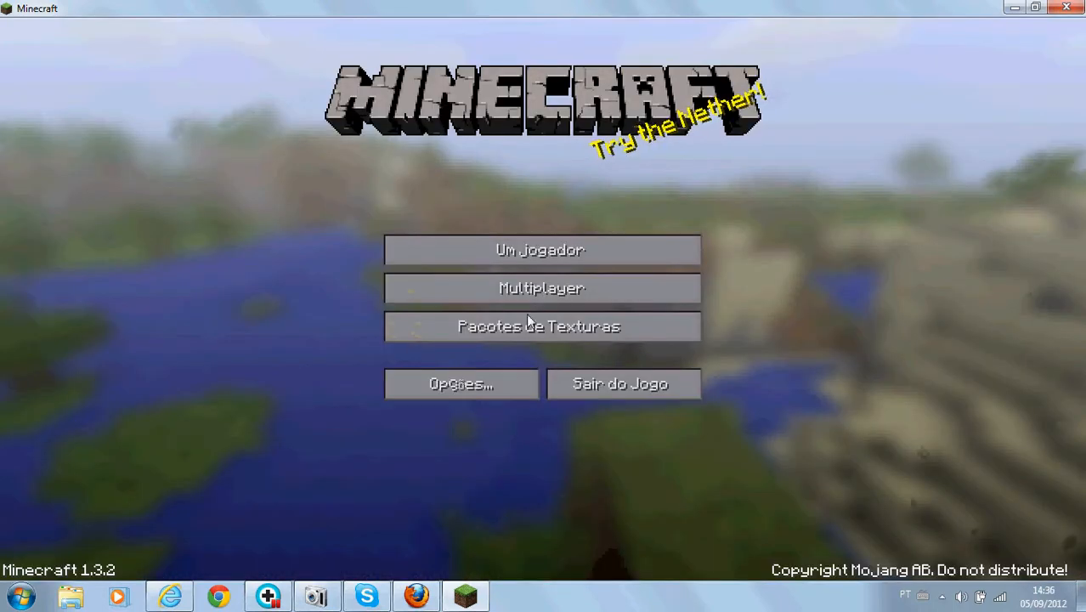
Load the single-player survival world named "o".
{"action": "left_click", "coordinate": [520, 250]}
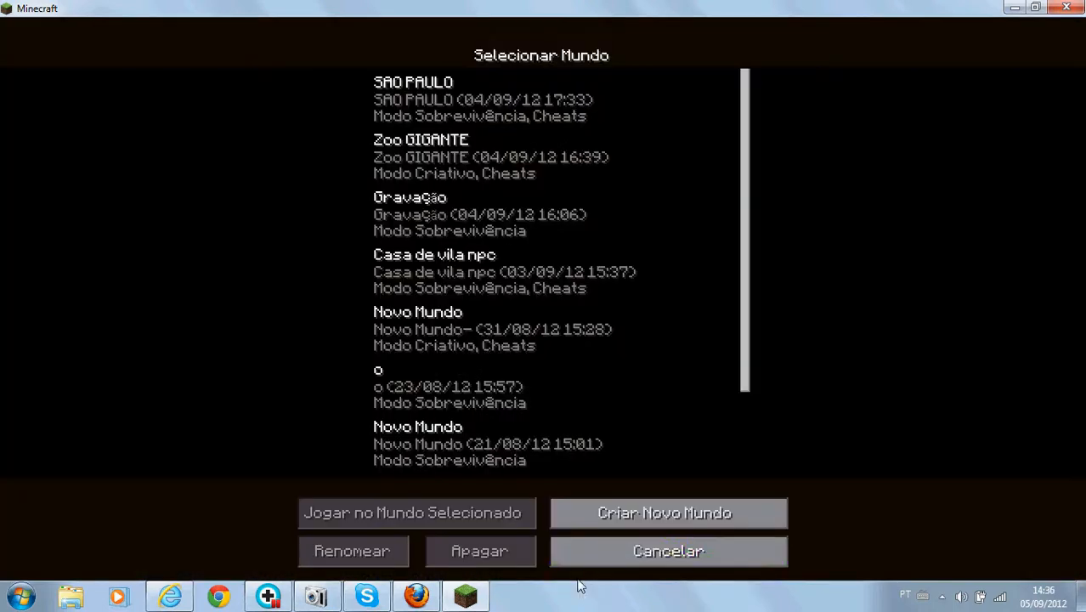
{"action": "left_click", "coordinate": [454, 413]}
{"action": "left_click", "coordinate": [393, 512]}
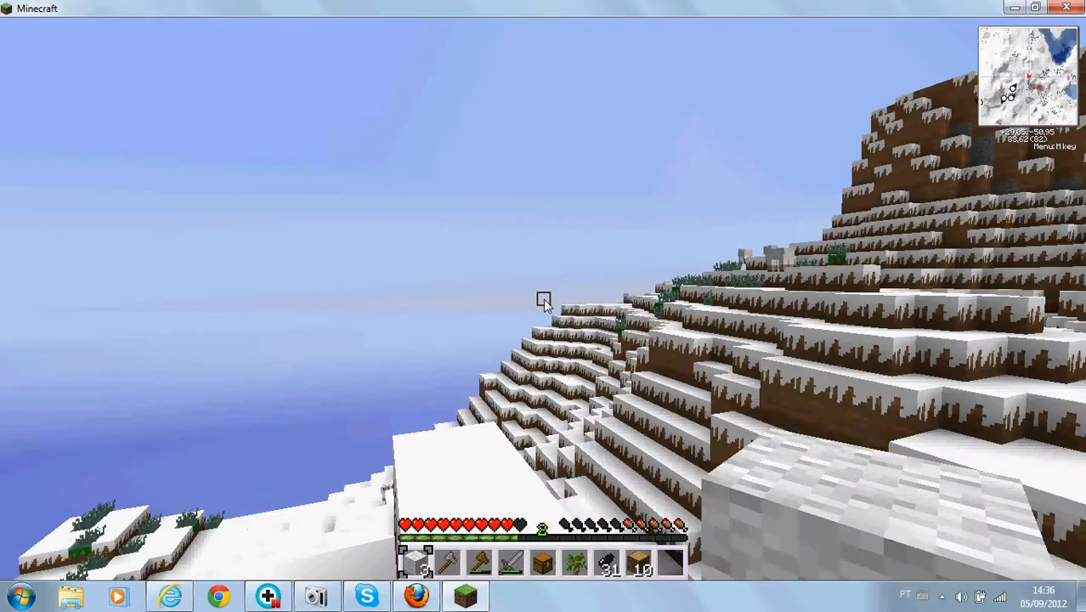
Check the item textures in the inventory, and place and open the hotbar chest on the snow.
{"action": "key", "text": "e"}
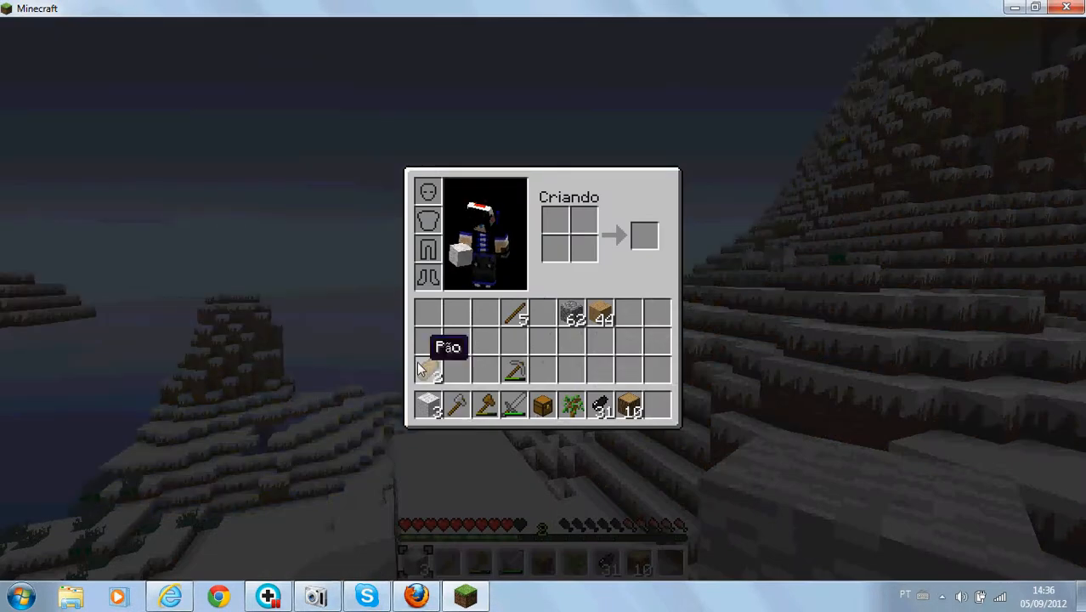
{"action": "key", "text": "e"}
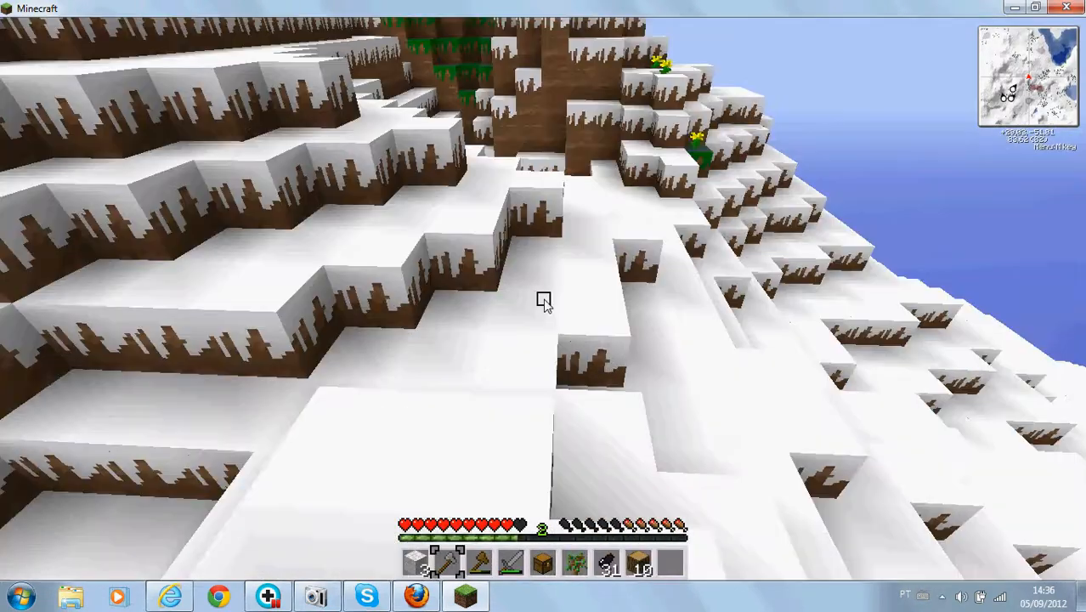
{"action": "key", "text": "2"}
{"action": "scroll", "coordinate": [544, 302], "scroll_direction": "down", "scroll_amount": 3}
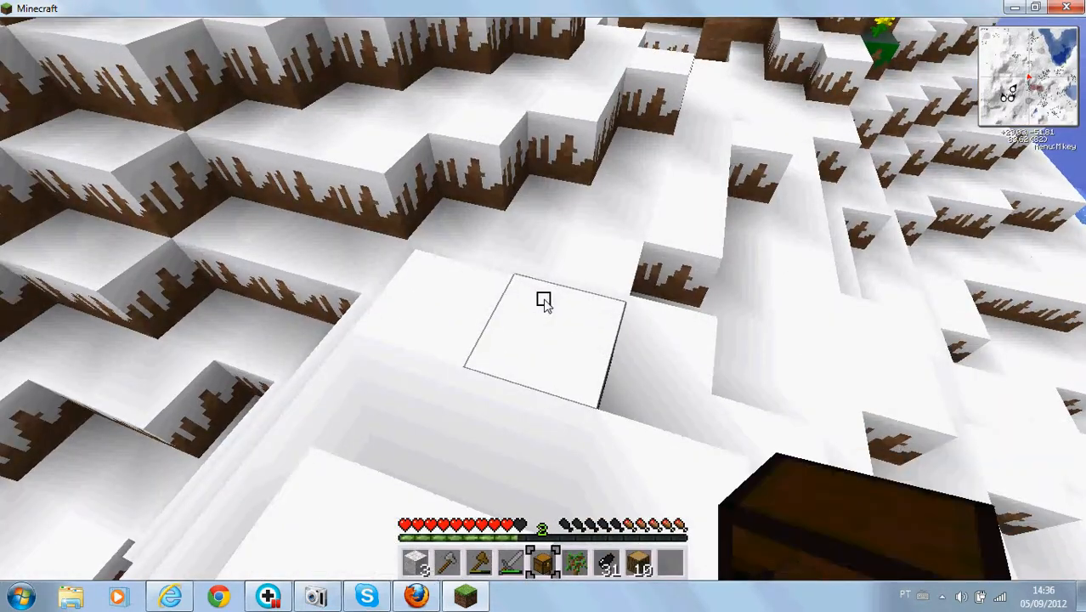
{"action": "right_click", "coordinate": [543, 302]}
{"action": "right_click", "coordinate": [543, 298]}
{"action": "key", "text": "e"}
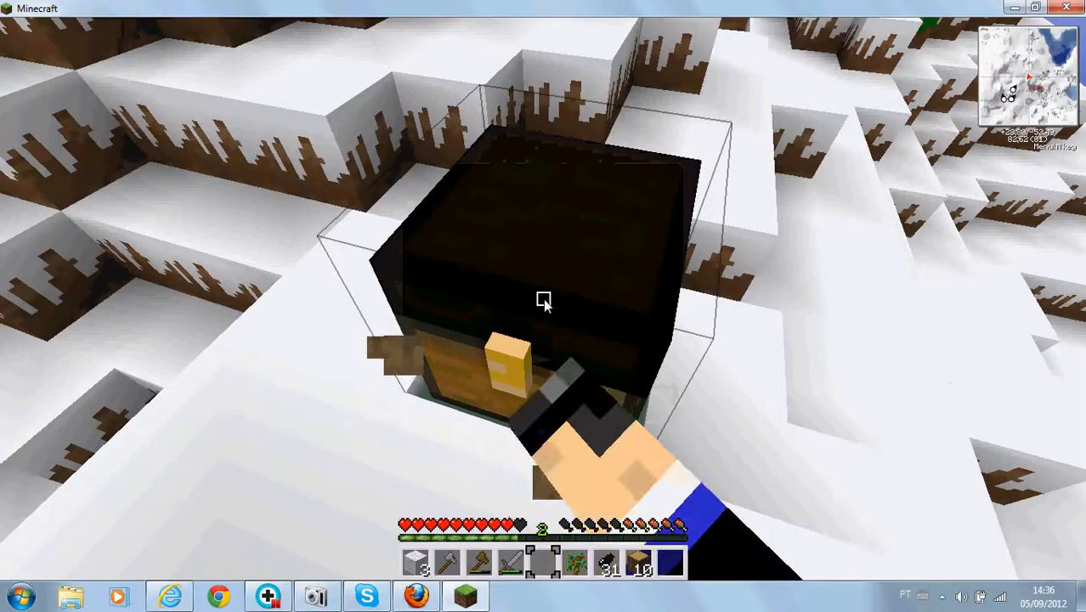
Break the placed chest and collect it back into the hotbar.
{"action": "left_click", "coordinate": [543, 302]}
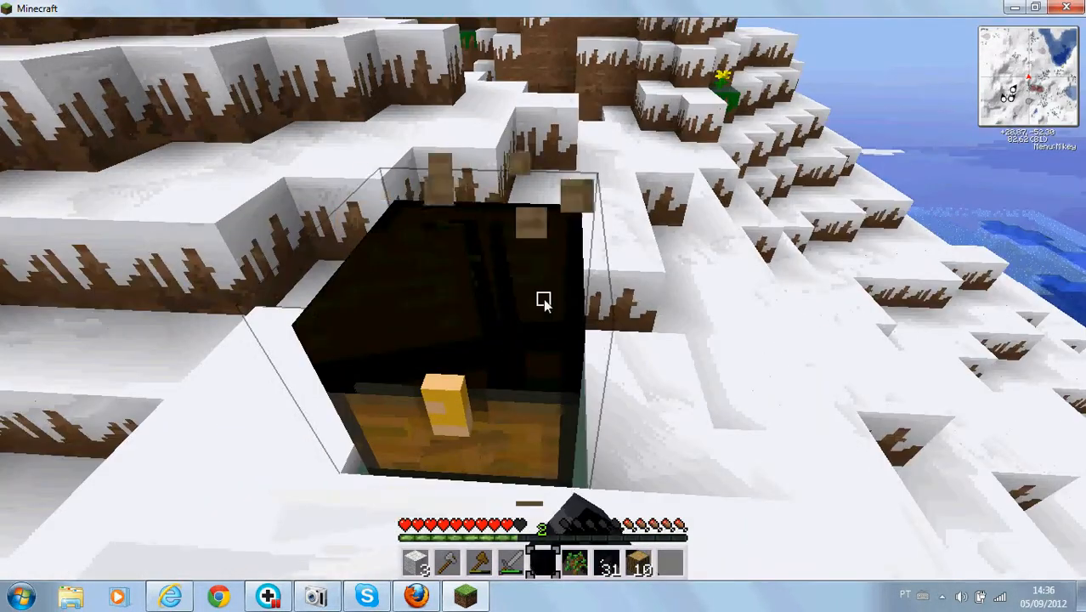
{"action": "key", "text": "a"}
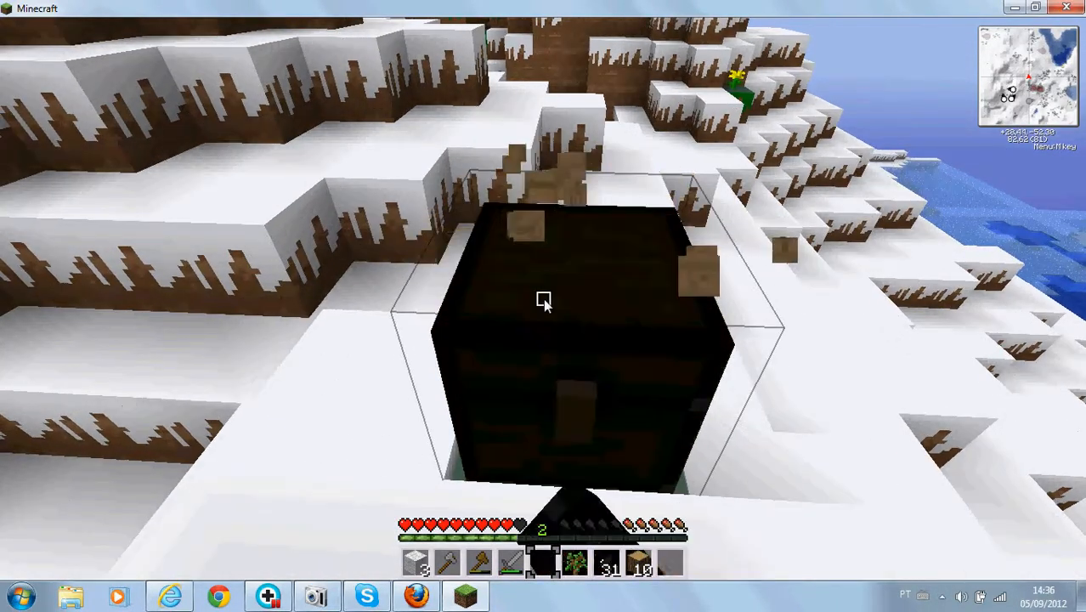
{"action": "key", "text": "3"}
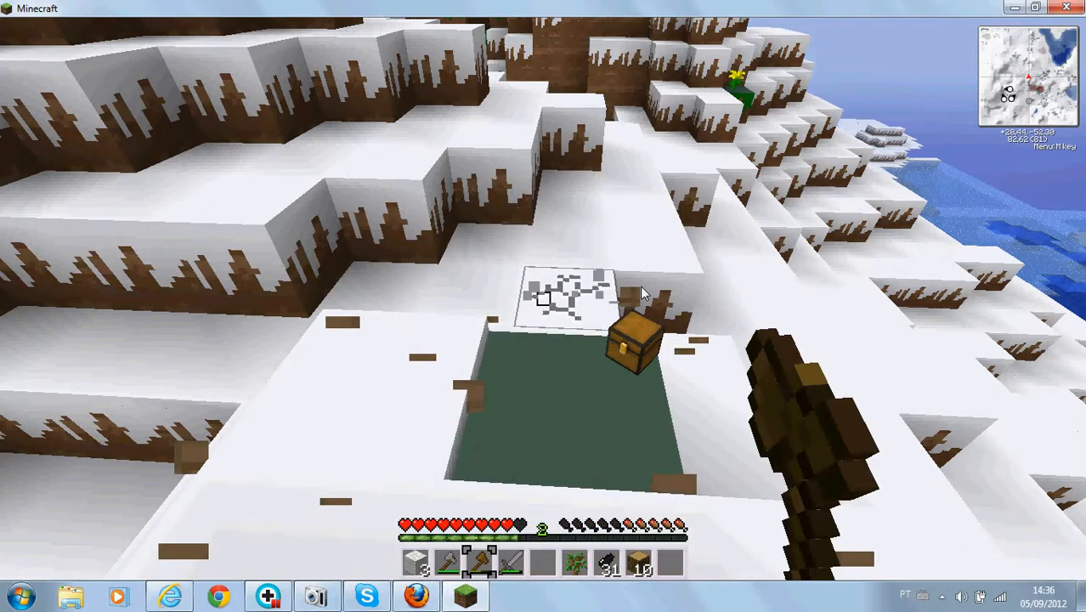
{"action": "key", "text": "w"}
{"action": "key", "text": "space"}
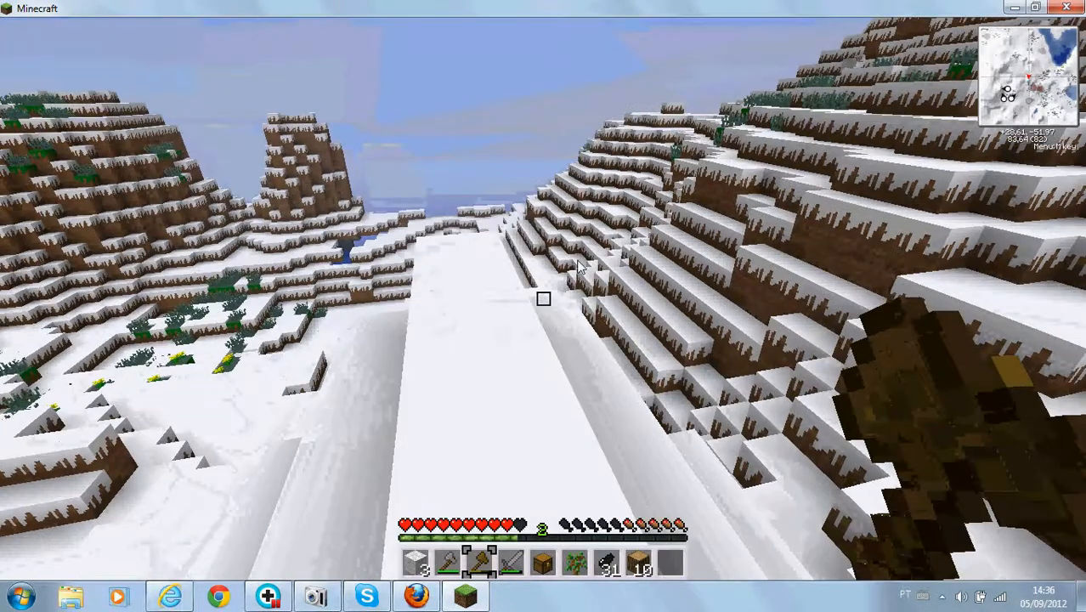
Walk along the snowy slope toward the tree to examine the terrain and held-item textures.
{"action": "key", "text": "w"}
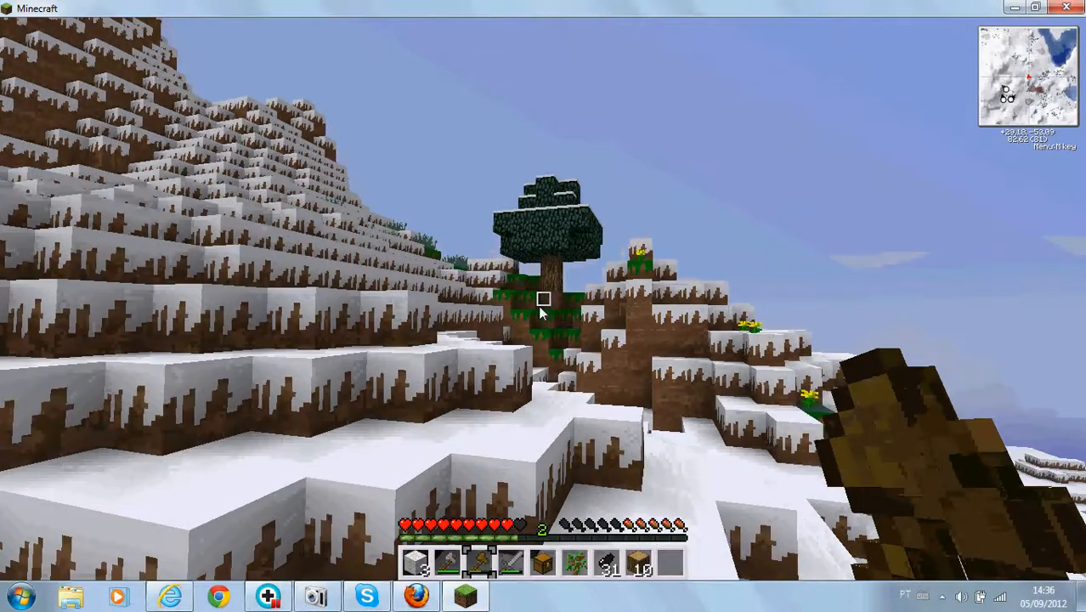
{"action": "key", "text": "w"}
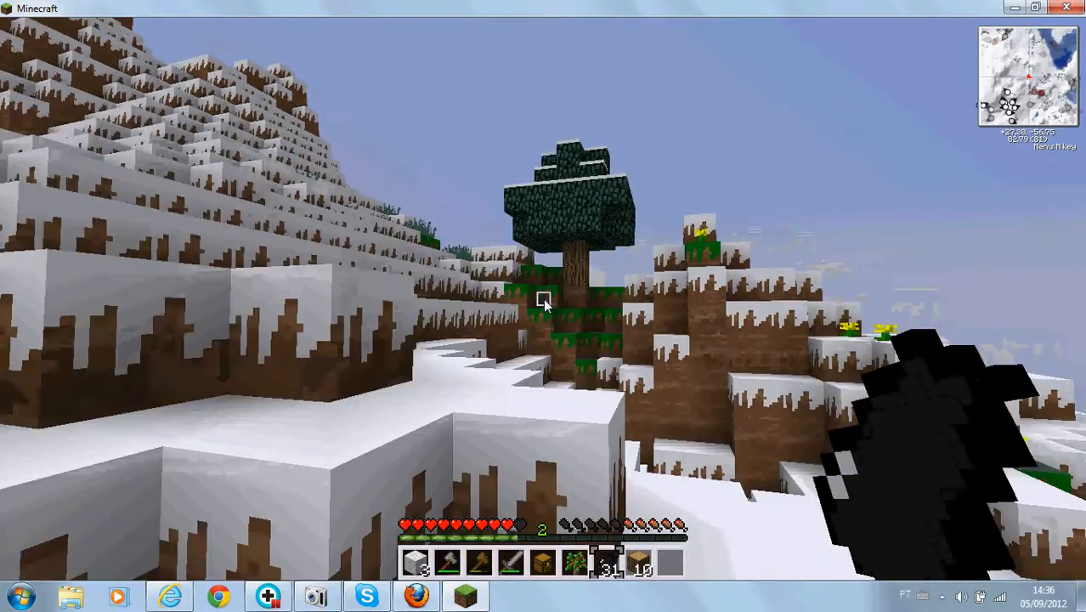
{"action": "key", "text": "e"}
{"action": "key", "text": "e"}
{"action": "key", "text": "w"}
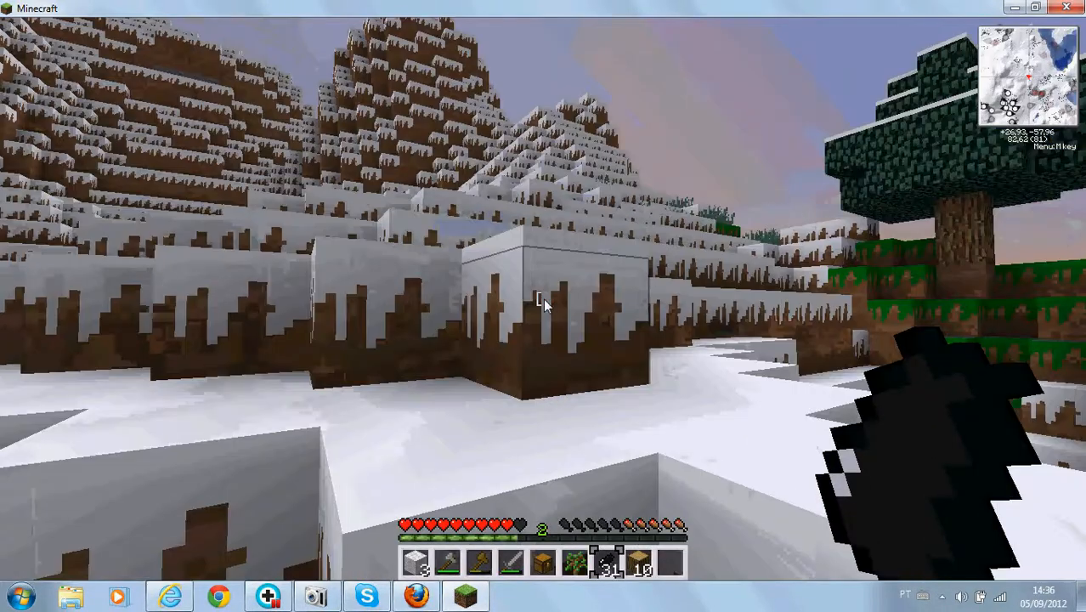
Save the world, return to the main menu, and close Minecraft.
{"action": "key", "text": "Escape"}
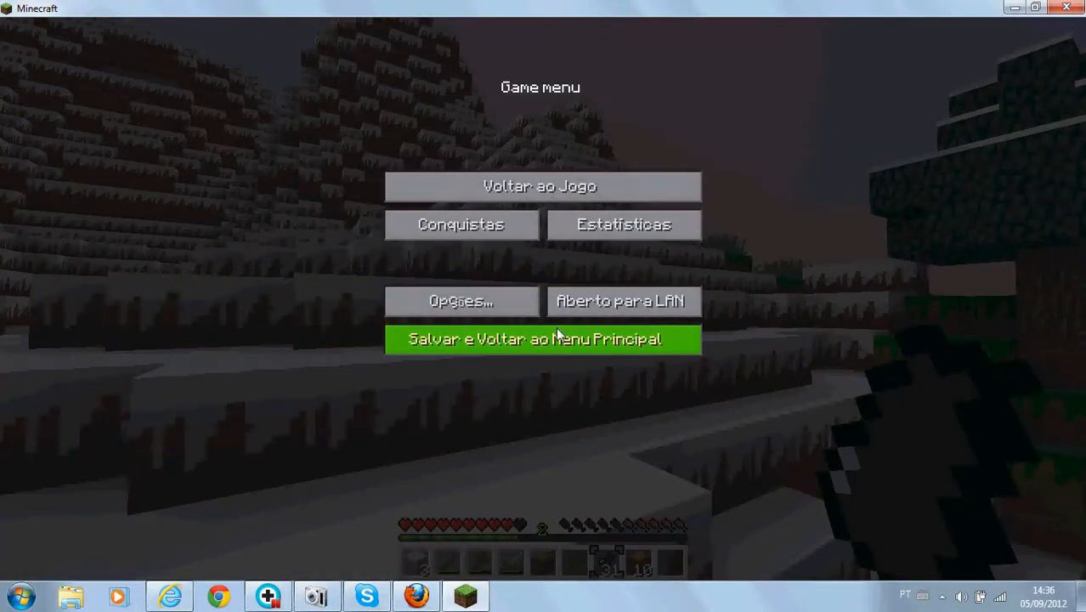
{"action": "left_click", "coordinate": [557, 336]}
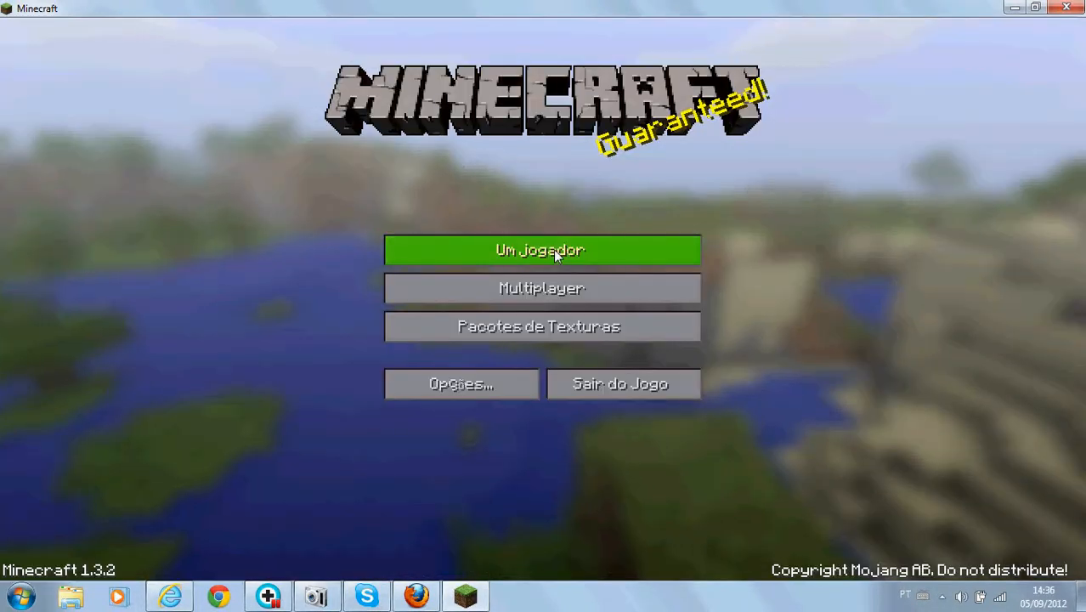
{"action": "left_click", "coordinate": [599, 263]}
{"action": "left_click", "coordinate": [1035, 8]}
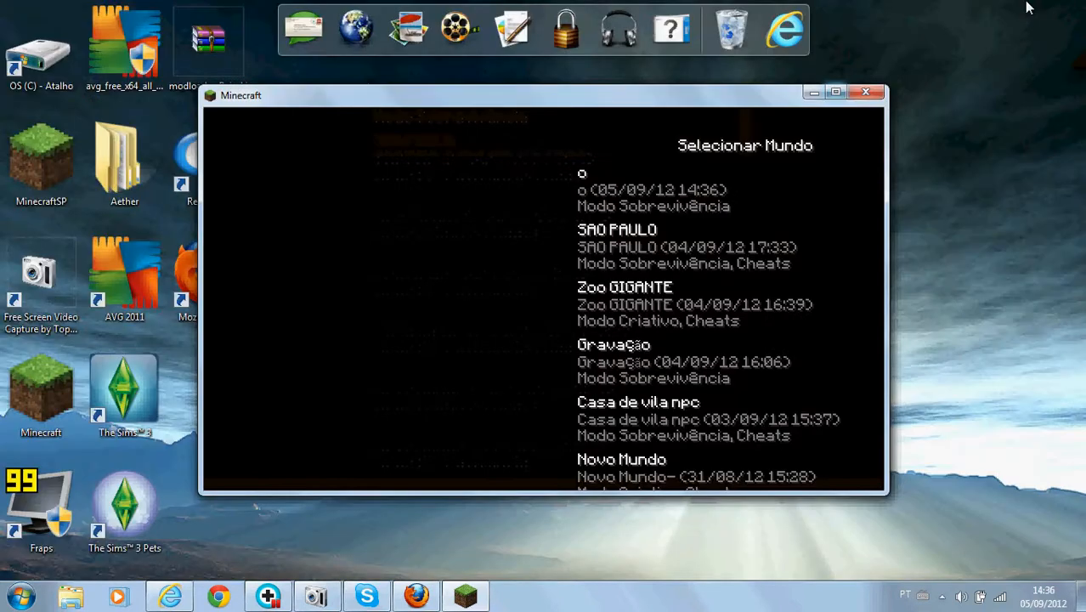
{"action": "left_click", "coordinate": [853, 97]}
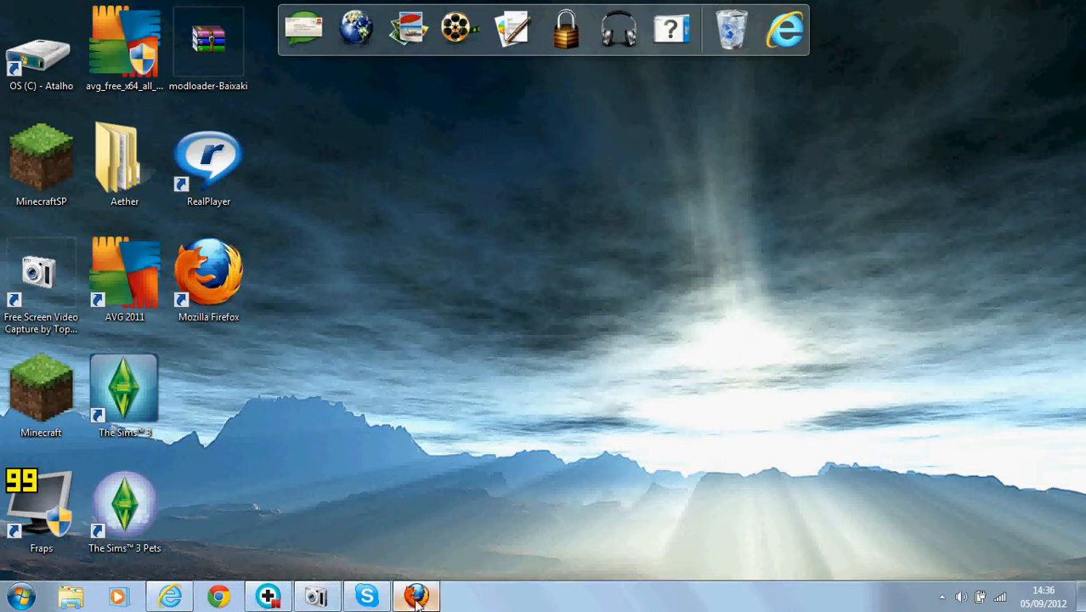
{"action": "mouse_move", "coordinate": [421, 595]}
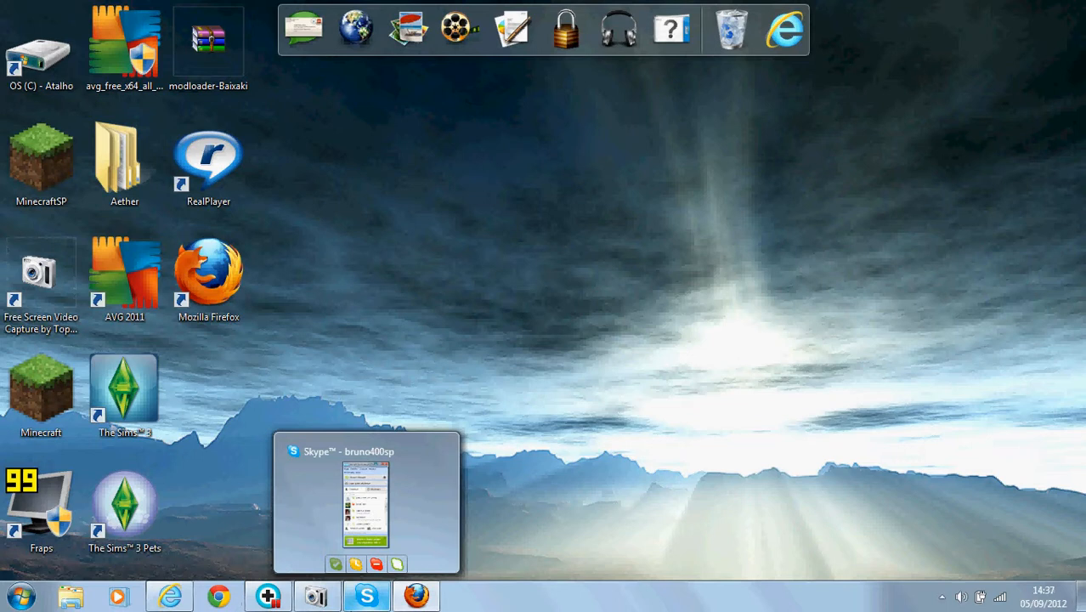
{"action": "mouse_move", "coordinate": [316, 595]}
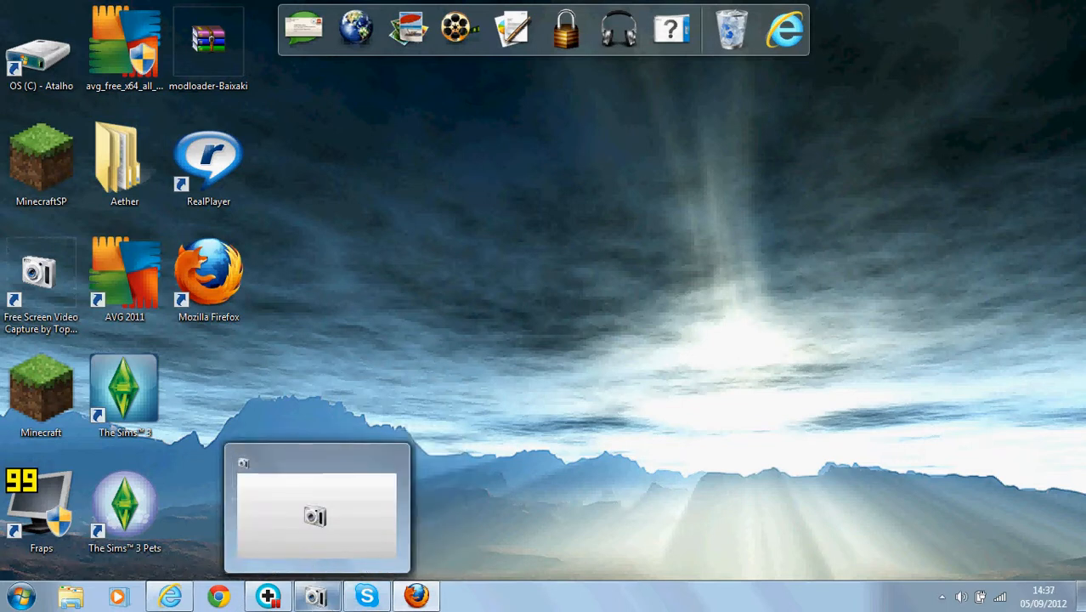
{"action": "left_click", "coordinate": [327, 600]}
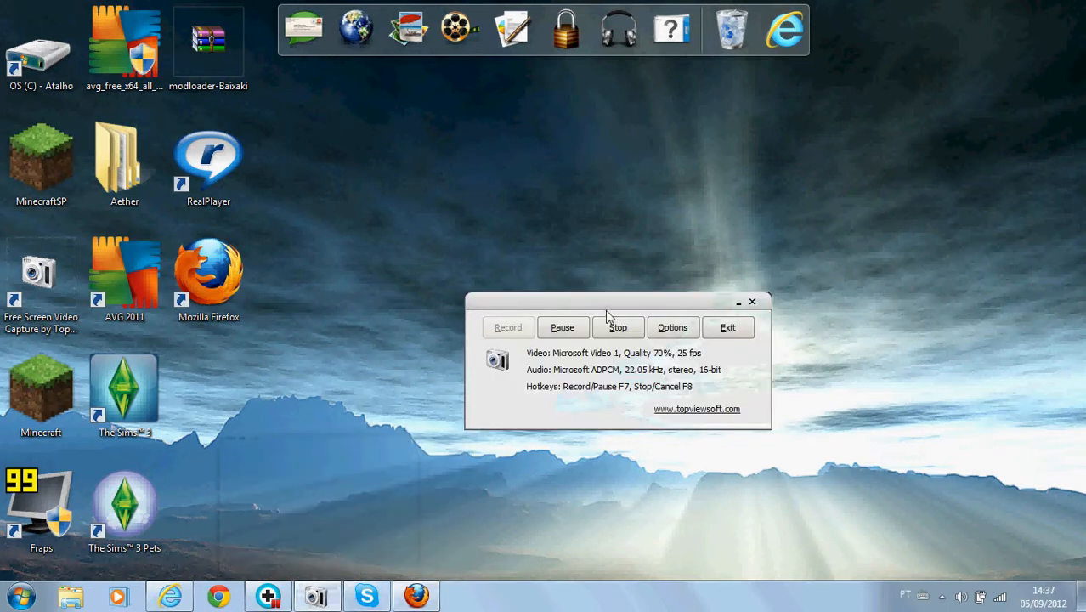